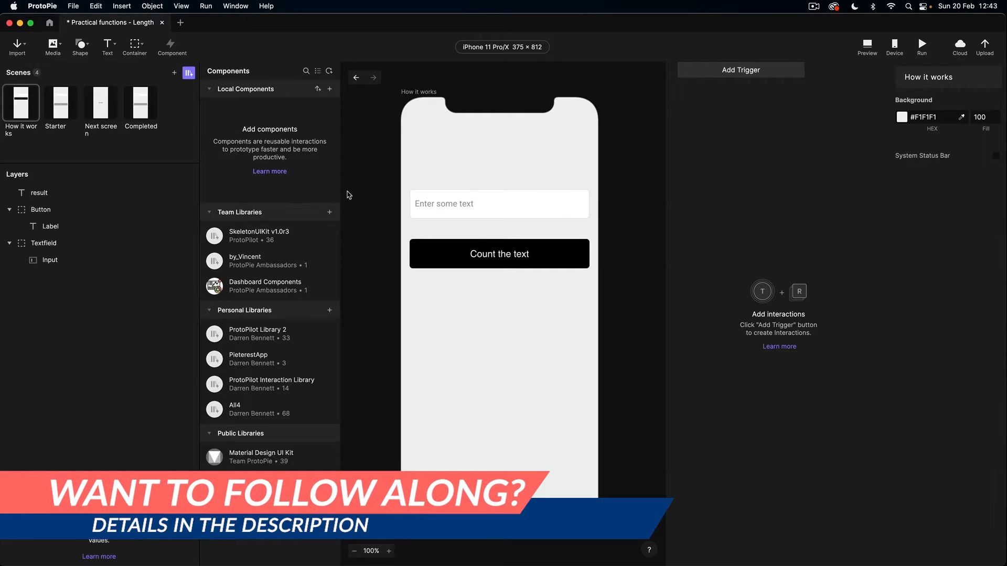
Step: Give the Count the text button a Tap trigger with a Text response targeting the result layer
{"action": "left_click", "coordinate": [533, 261]}
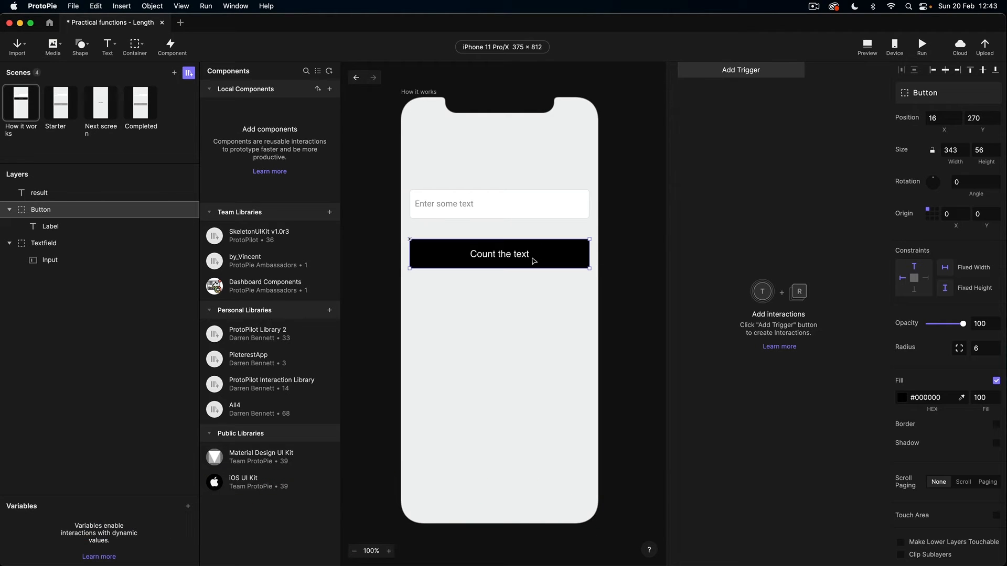
{"action": "left_click", "coordinate": [724, 72]}
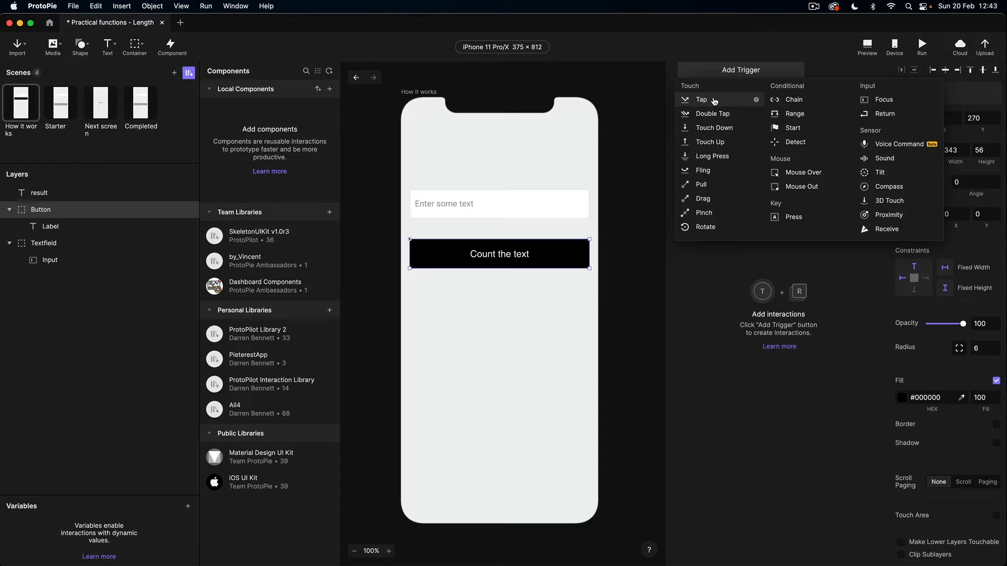
{"action": "left_click", "coordinate": [714, 101]}
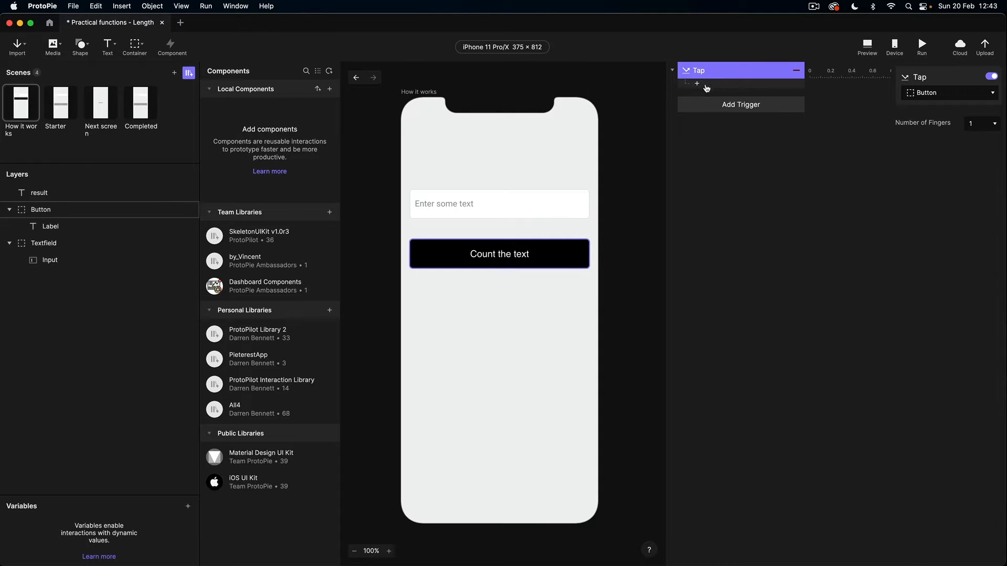
{"action": "left_click", "coordinate": [698, 83]}
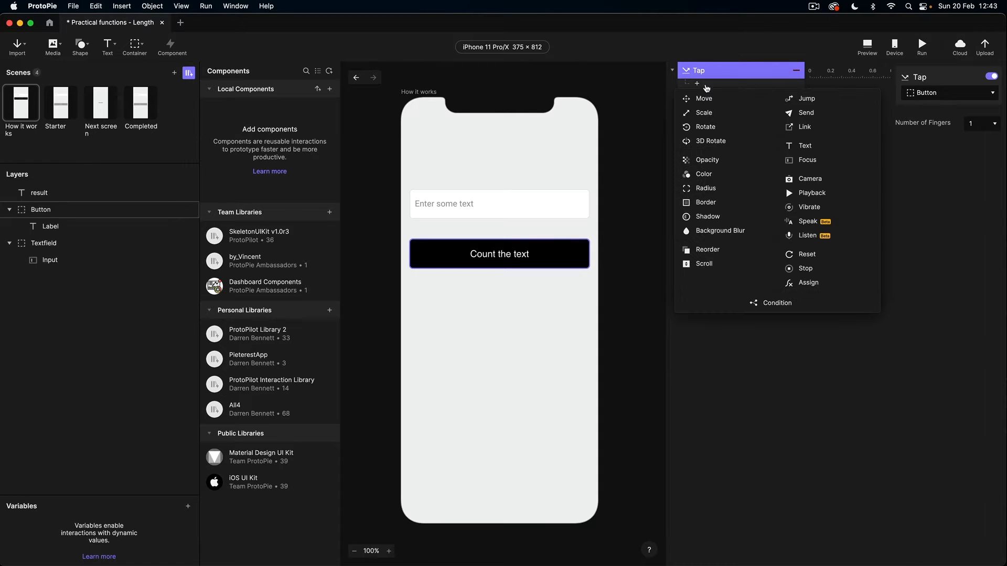
{"action": "left_click", "coordinate": [804, 145]}
{"action": "left_click", "coordinate": [929, 95]}
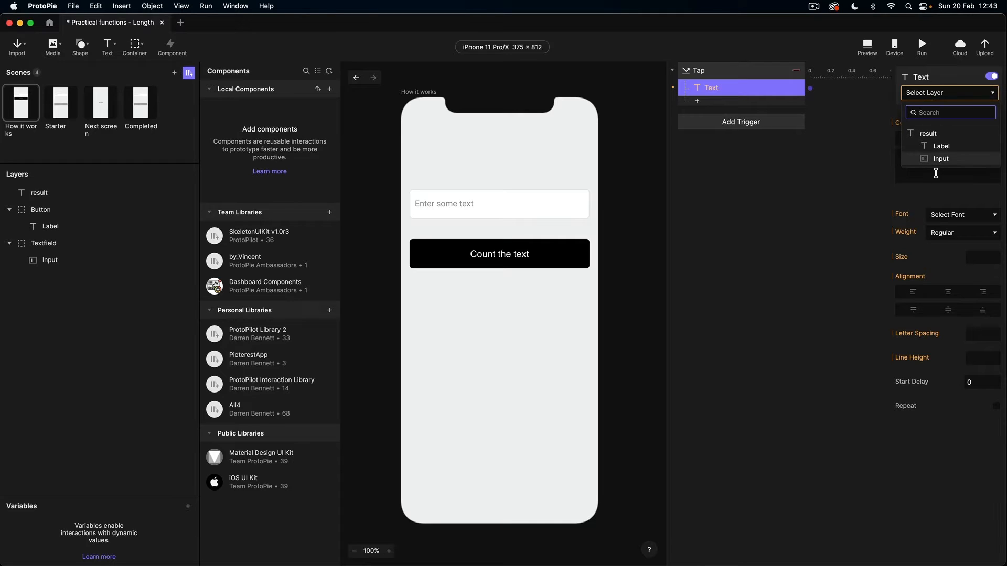
{"action": "left_click", "coordinate": [931, 135]}
{"action": "left_click", "coordinate": [929, 139]}
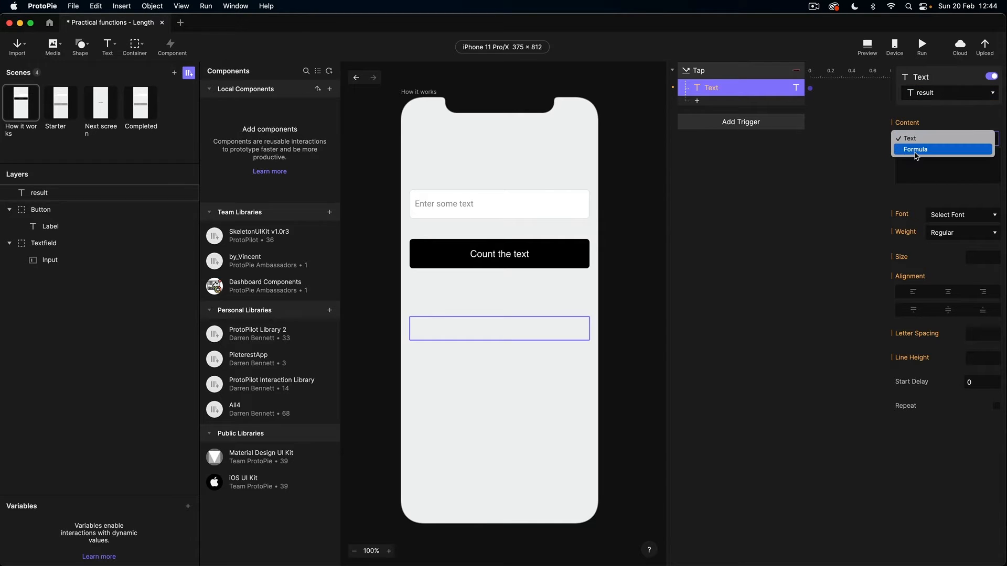
Step: Switch the Text response content to Formula and enter length(`Input`.text)
{"action": "left_click", "coordinate": [915, 150]}
{"action": "left_click", "coordinate": [990, 157]}
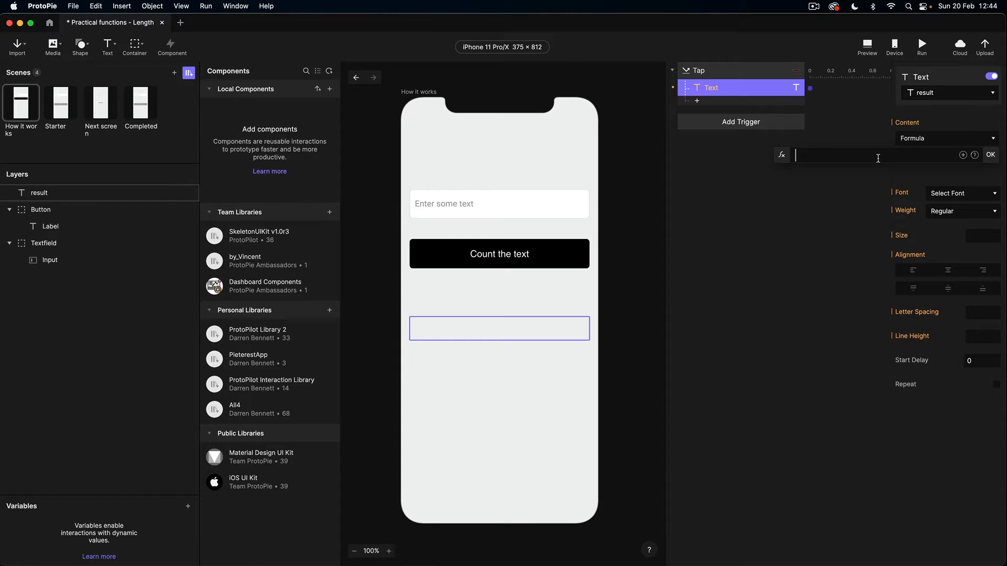
{"action": "type", "text": "l"}
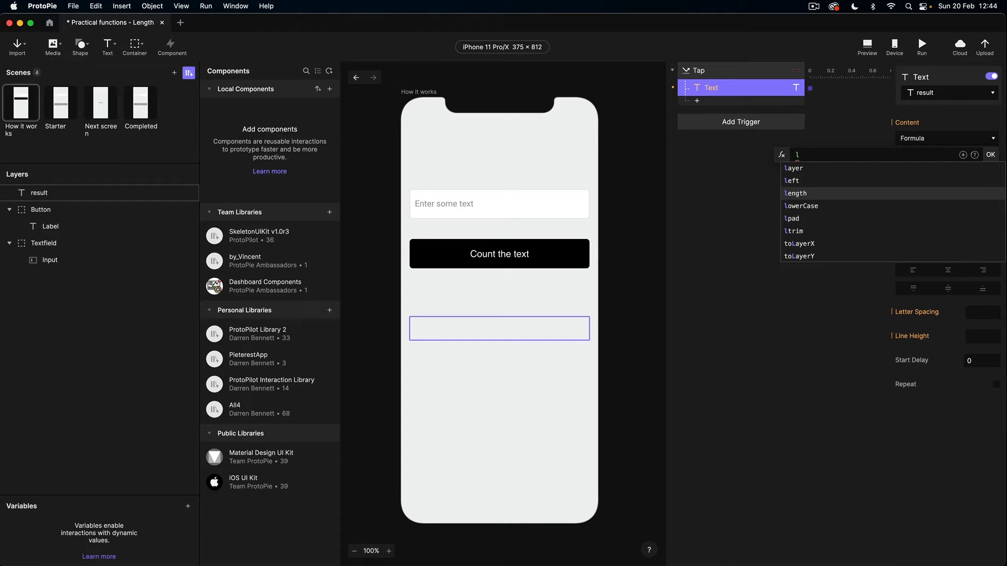
{"action": "left_click", "coordinate": [831, 194]}
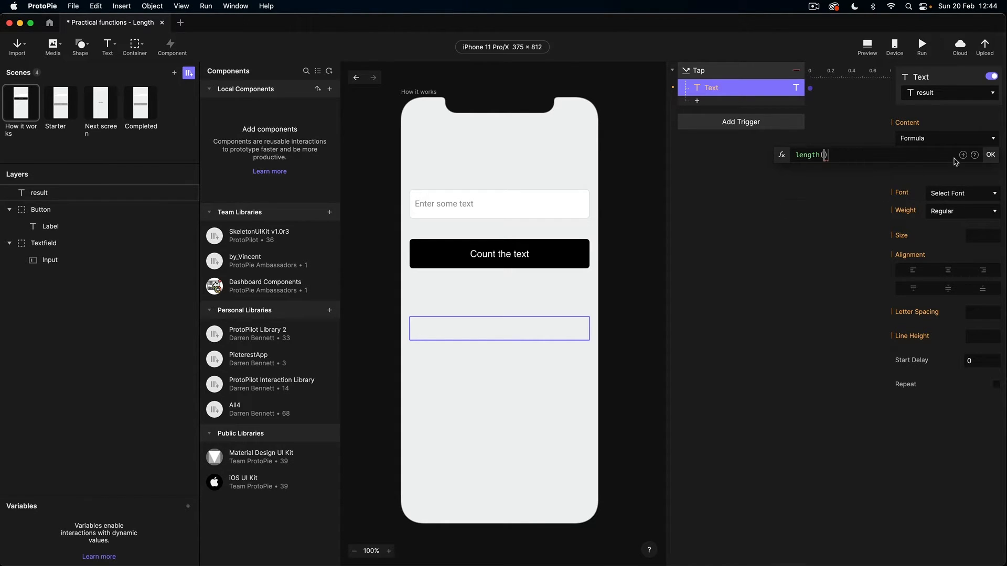
{"action": "left_click", "coordinate": [964, 155]}
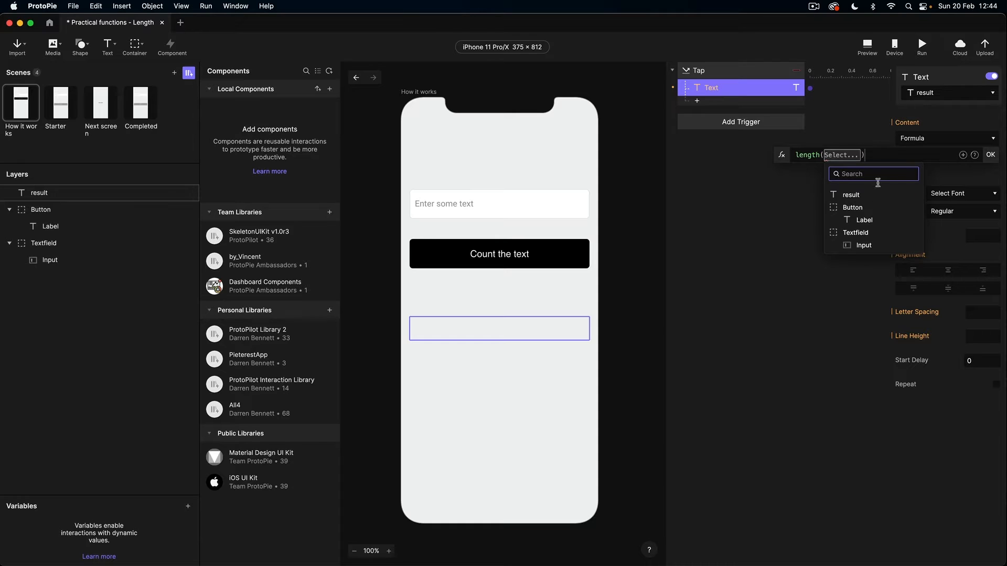
{"action": "left_click", "coordinate": [860, 251]}
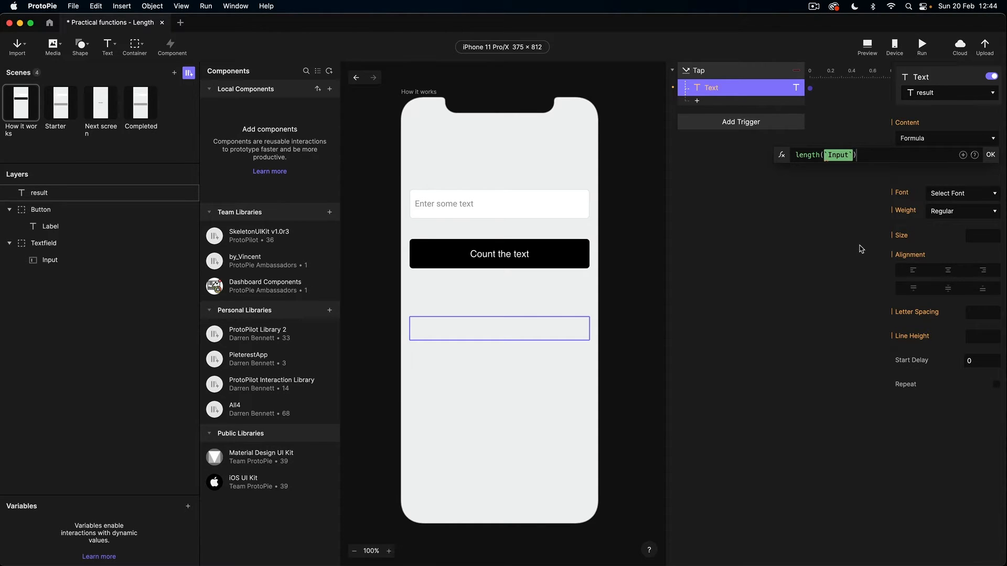
{"action": "type", "text": "."}
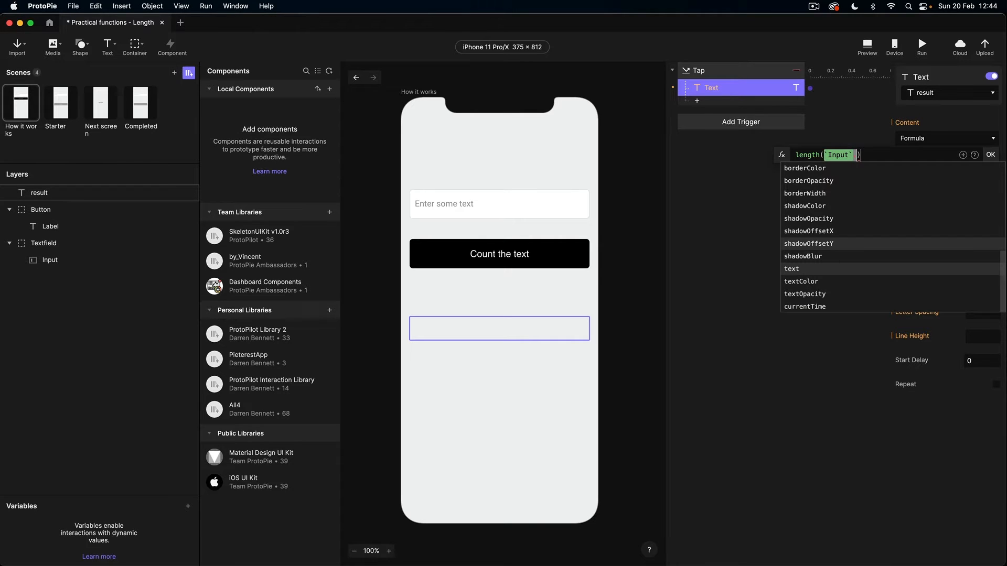
{"action": "type", "text": "te"}
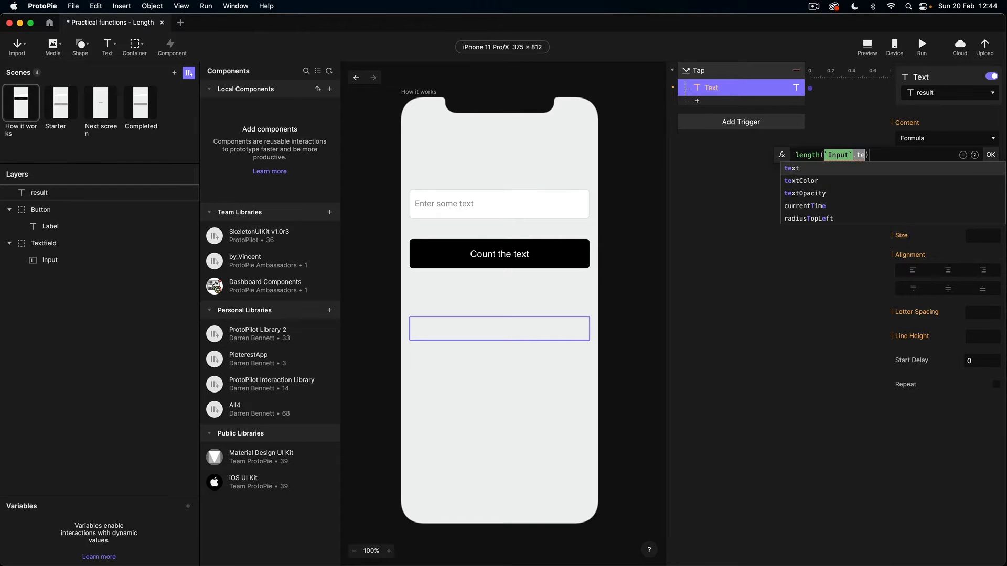
{"action": "left_click", "coordinate": [796, 171]}
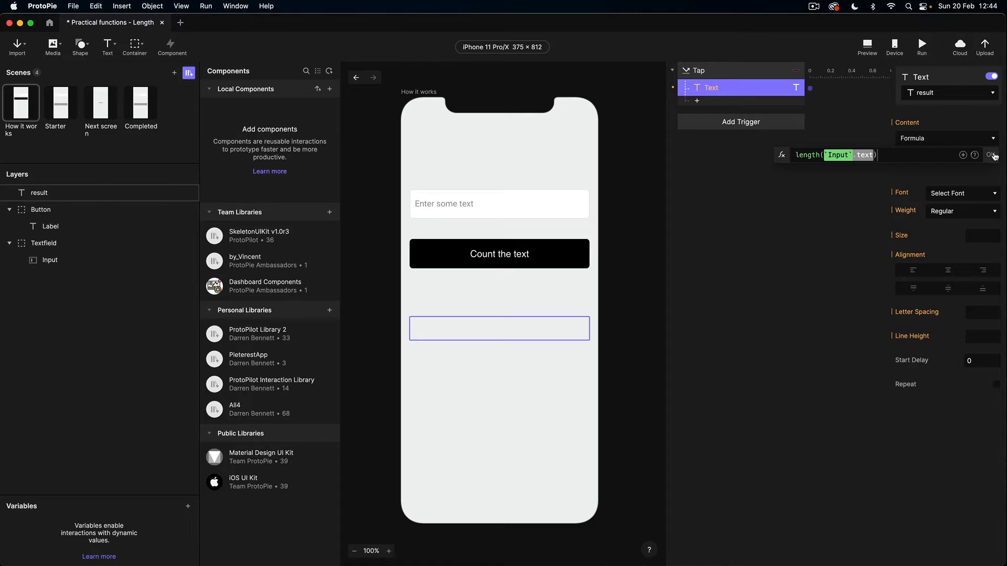
{"action": "left_click", "coordinate": [993, 155]}
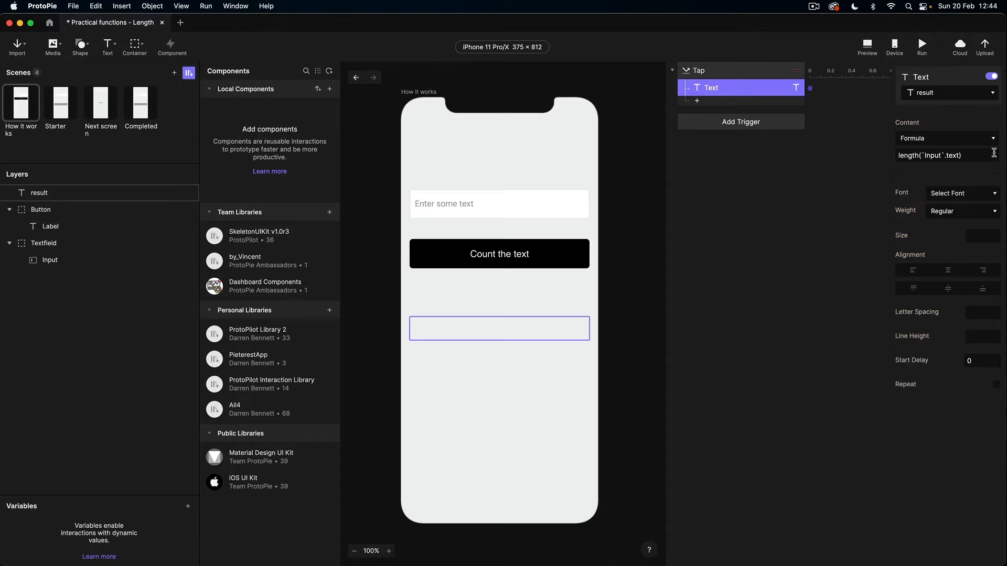
{"action": "left_click", "coordinate": [868, 46]}
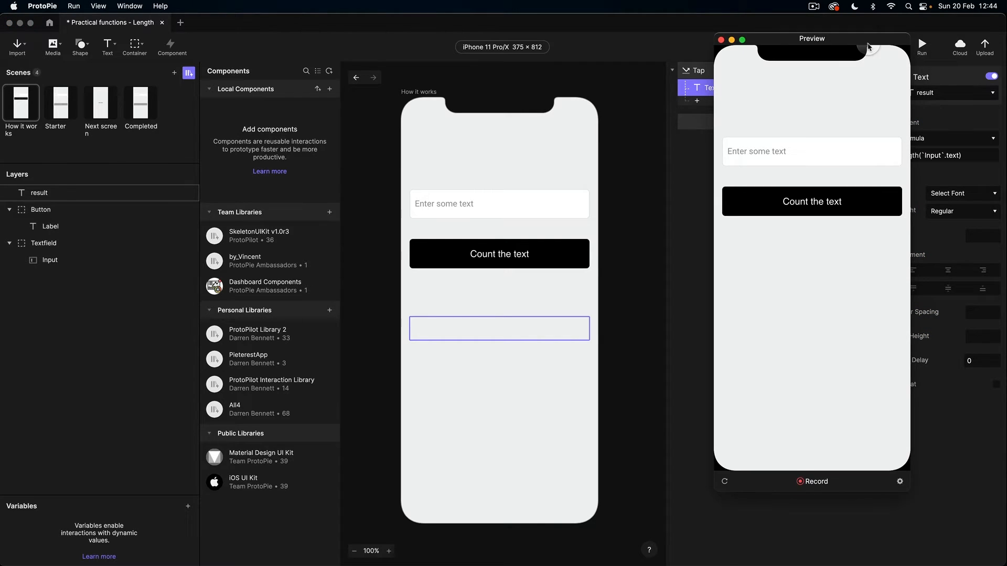
{"action": "left_click", "coordinate": [768, 141]}
{"action": "type", "text": "The qu"}
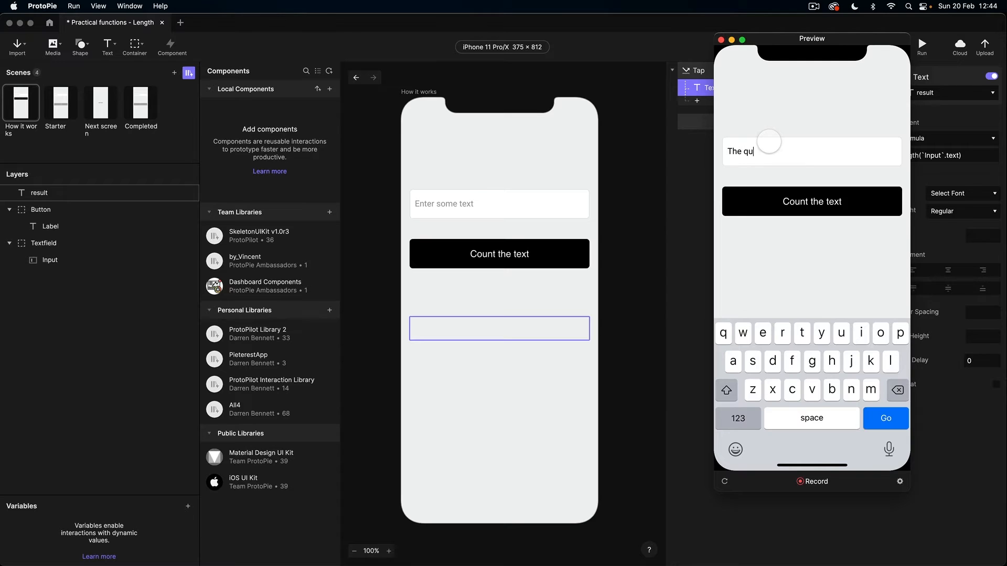
{"action": "type", "text": "ick brown fox"}
{"action": "left_click", "coordinate": [799, 205]}
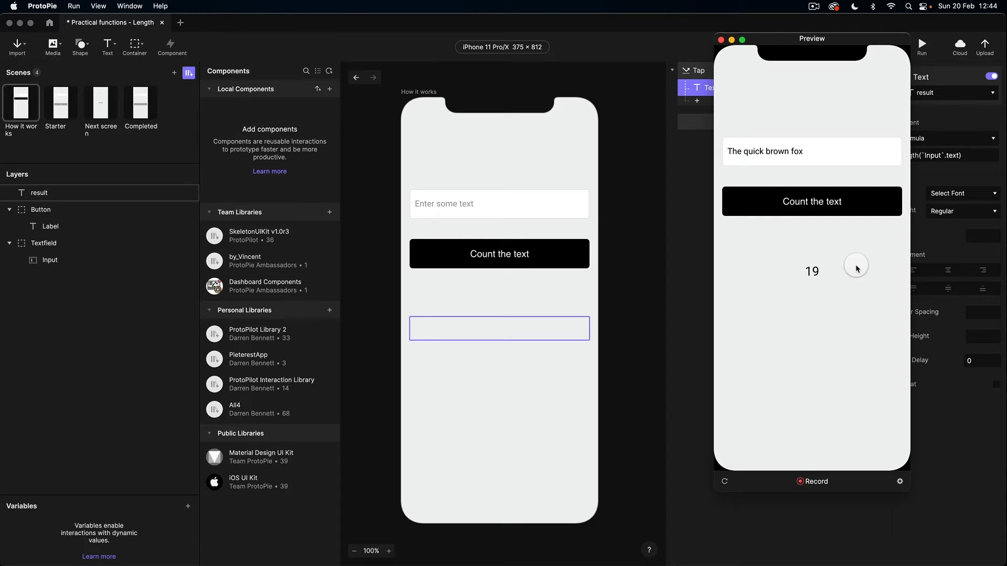
{"action": "left_click", "coordinate": [686, 306]}
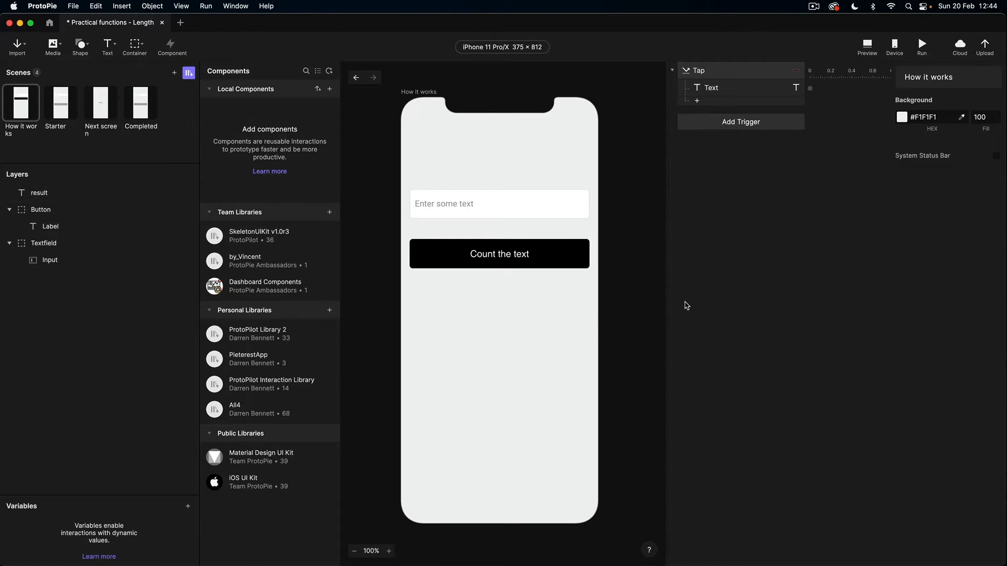
Step: In the Starter scene, add a Detect trigger on the Input layer watching its Text property
{"action": "left_click", "coordinate": [59, 114]}
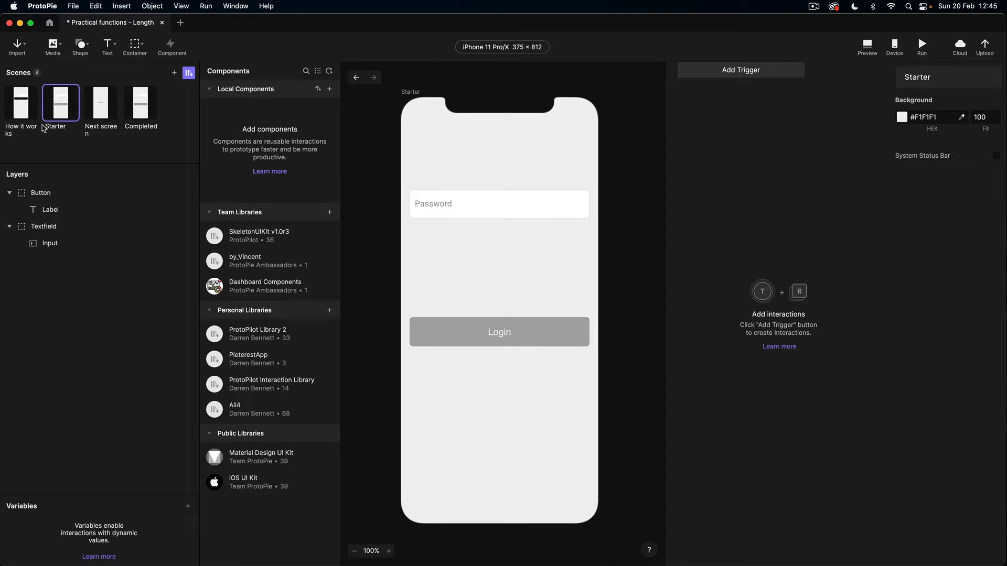
{"action": "left_click", "coordinate": [46, 246]}
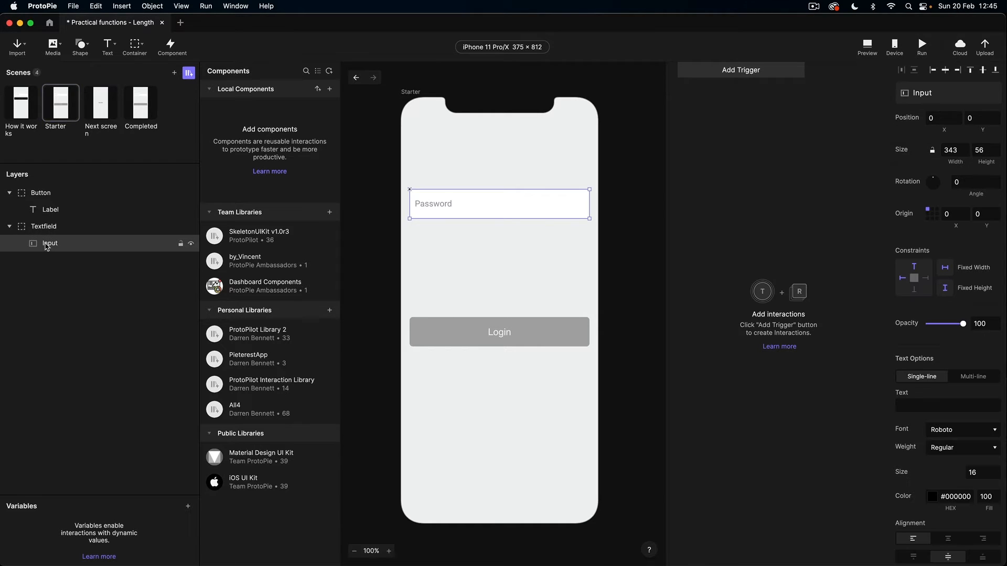
{"action": "left_click", "coordinate": [748, 75]}
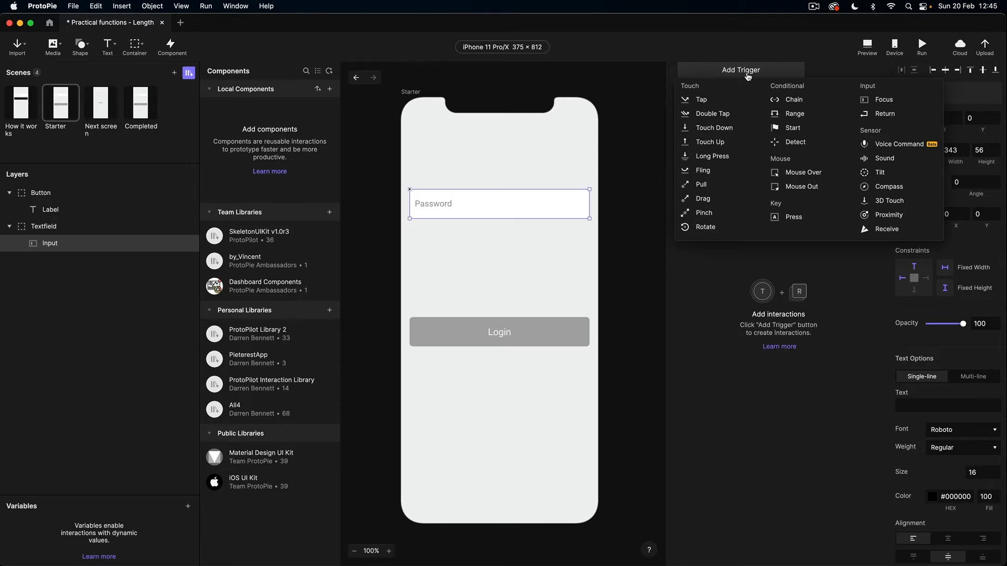
{"action": "left_click", "coordinate": [791, 142]}
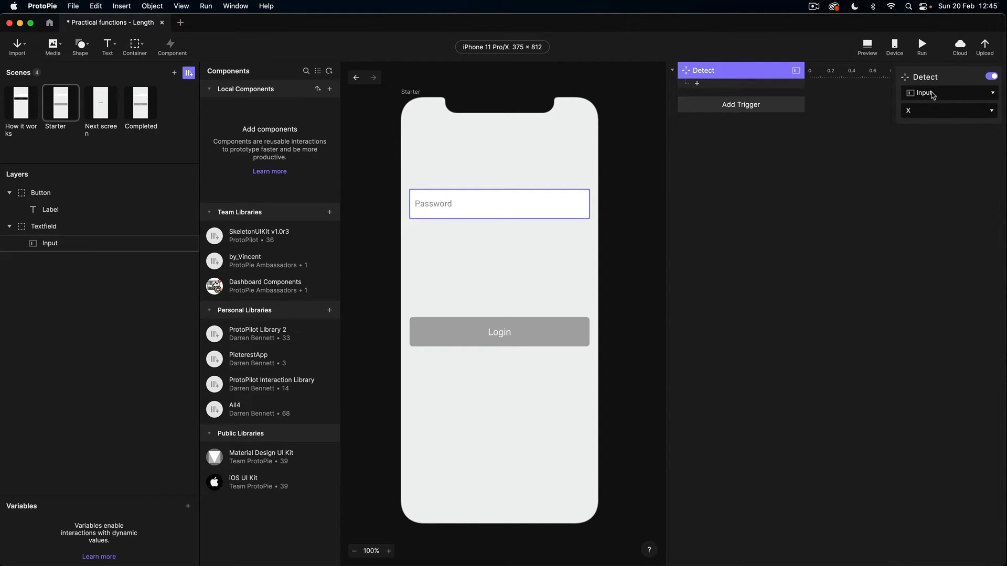
{"action": "left_click", "coordinate": [930, 111]}
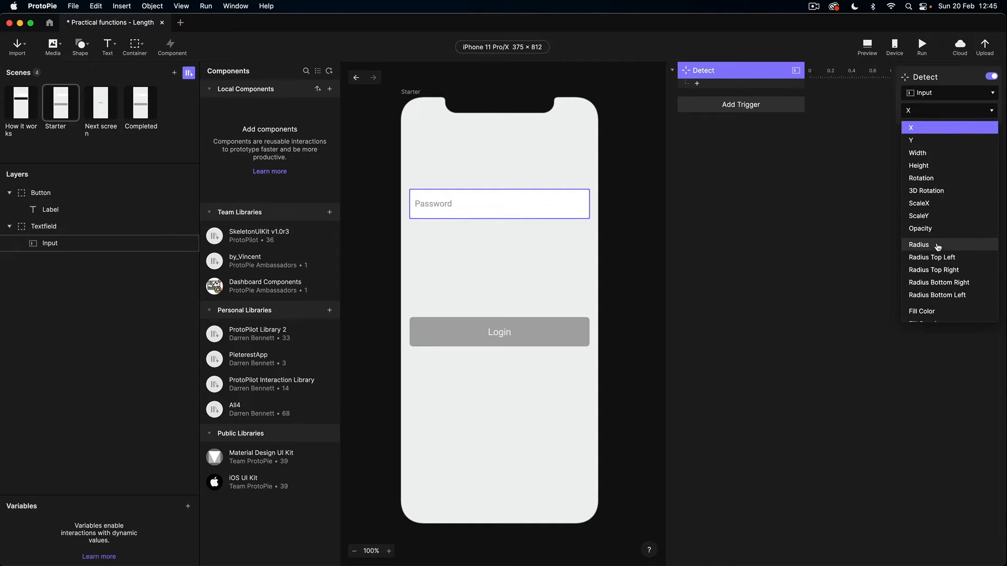
{"action": "scroll", "coordinate": [937, 246], "scroll_direction": "down", "scroll_amount": 2}
{"action": "scroll", "coordinate": [937, 246], "scroll_direction": "down", "scroll_amount": 3}
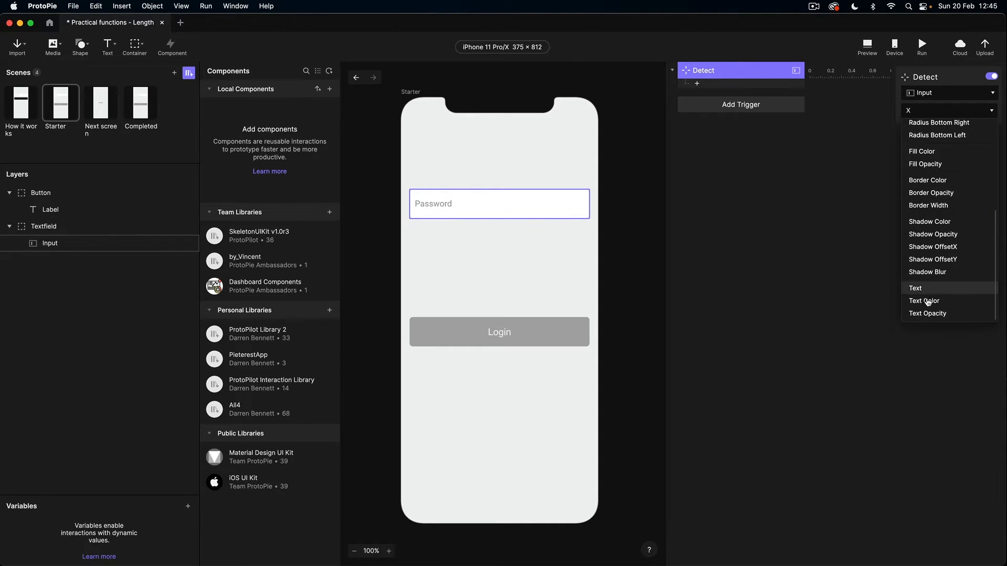
{"action": "left_click", "coordinate": [925, 290]}
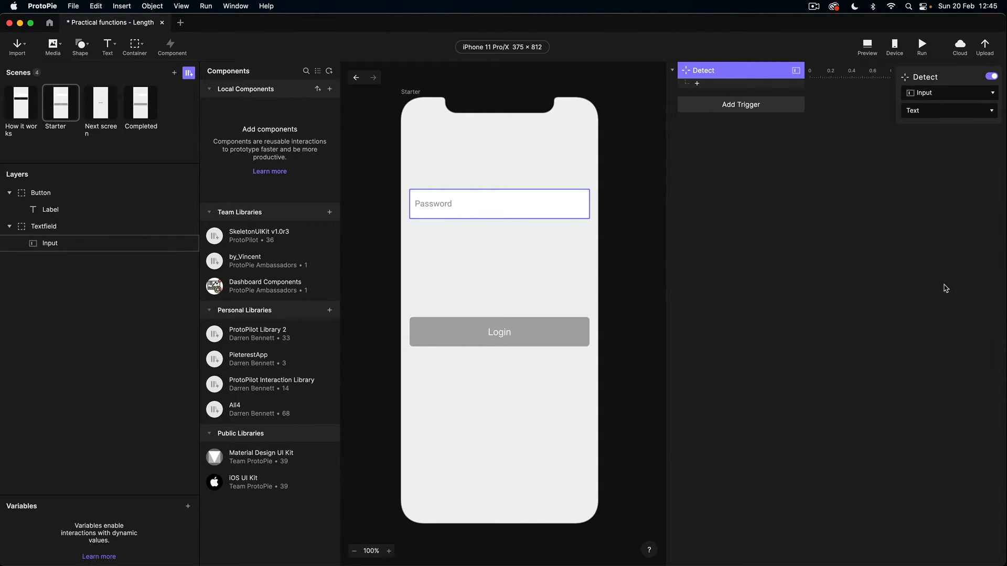
Step: Add a Condition under the Detect trigger that checks a Formula
{"action": "left_click", "coordinate": [701, 86]}
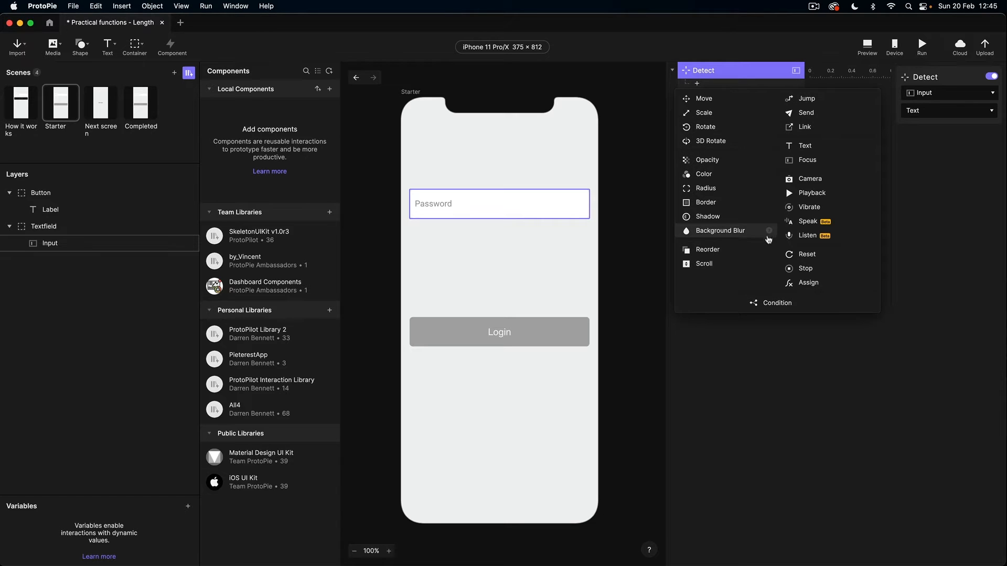
{"action": "left_click", "coordinate": [776, 303]}
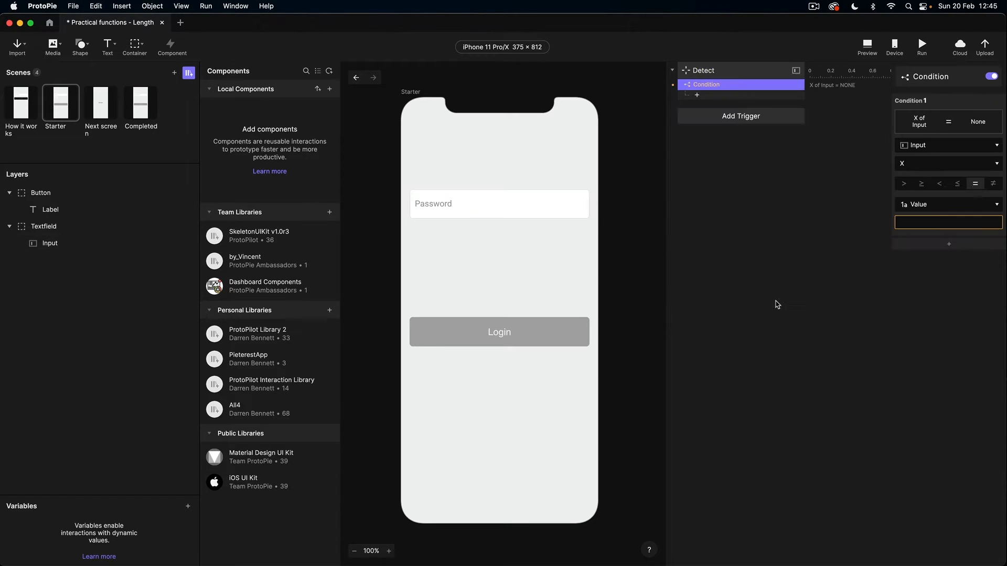
{"action": "left_click", "coordinate": [927, 146]}
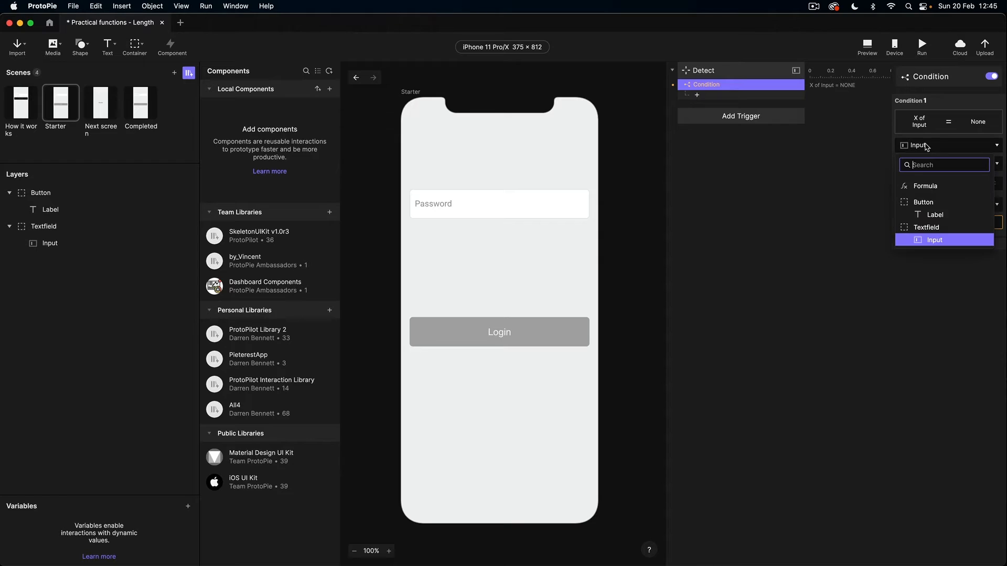
{"action": "left_click", "coordinate": [926, 187]}
Step: Enter length(`Input`.text) as the condition formula
{"action": "left_click", "coordinate": [996, 167]}
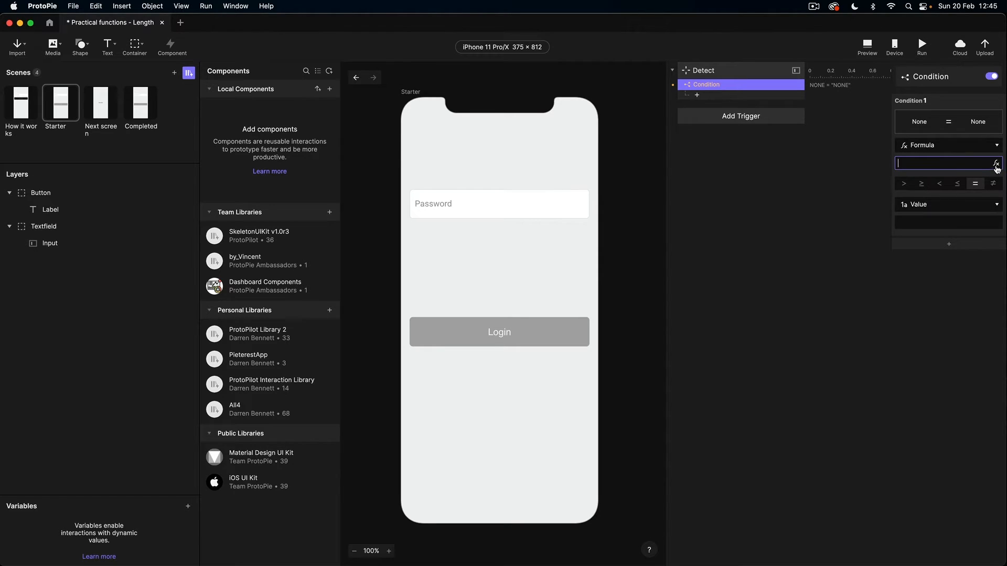
{"action": "left_click", "coordinate": [996, 166]}
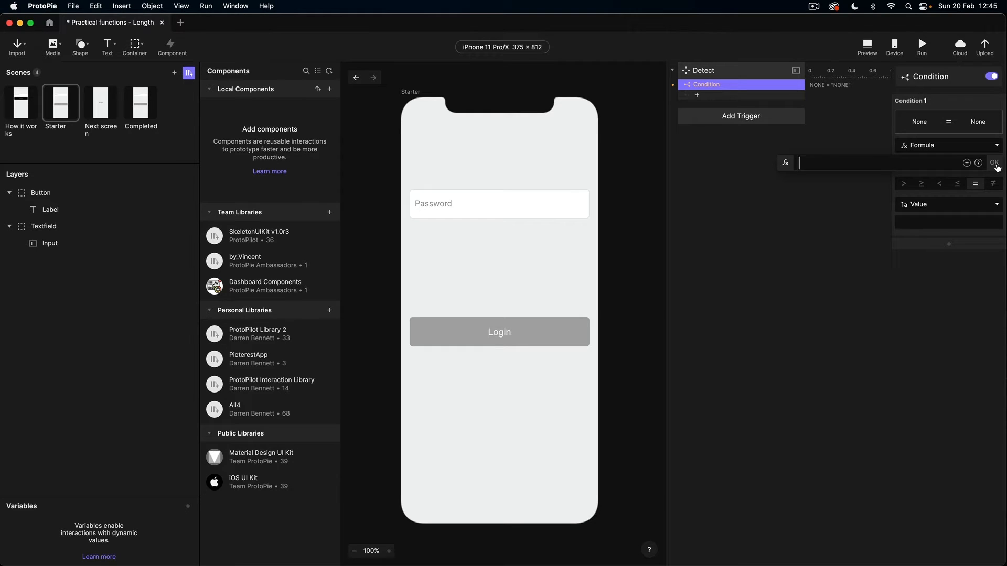
{"action": "type", "text": "le"}
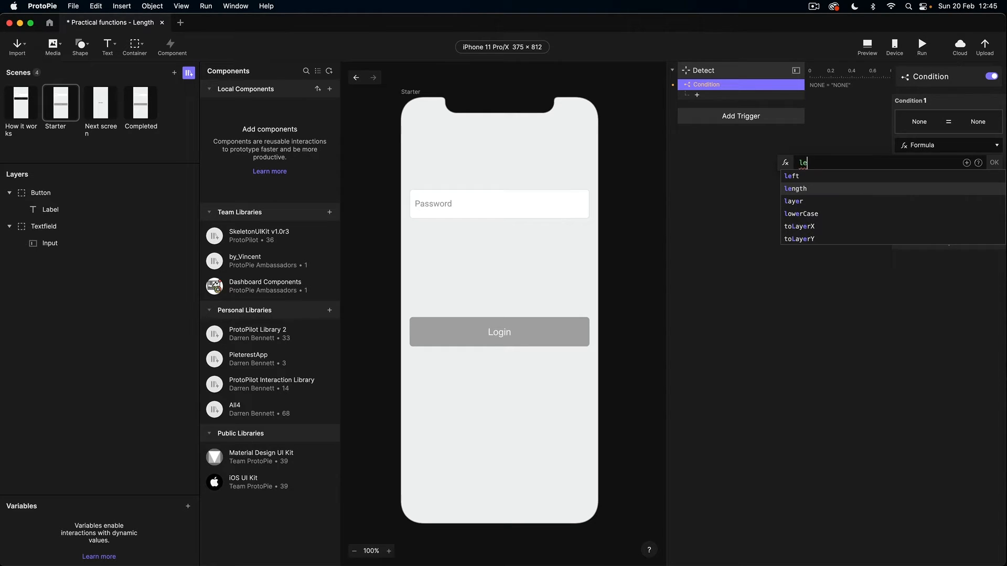
{"action": "left_click", "coordinate": [807, 191]}
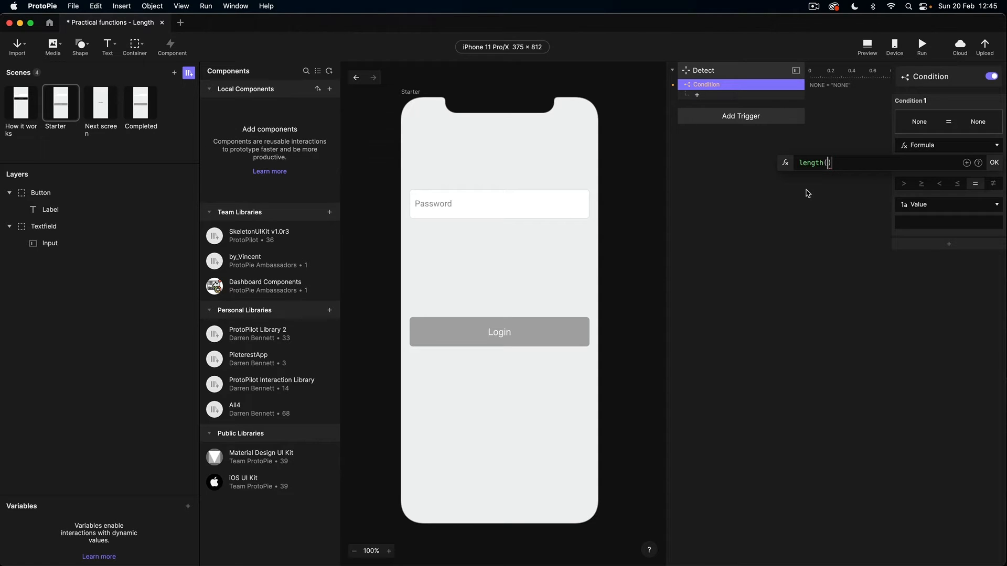
{"action": "left_click", "coordinate": [966, 163]}
{"action": "left_click", "coordinate": [887, 244]}
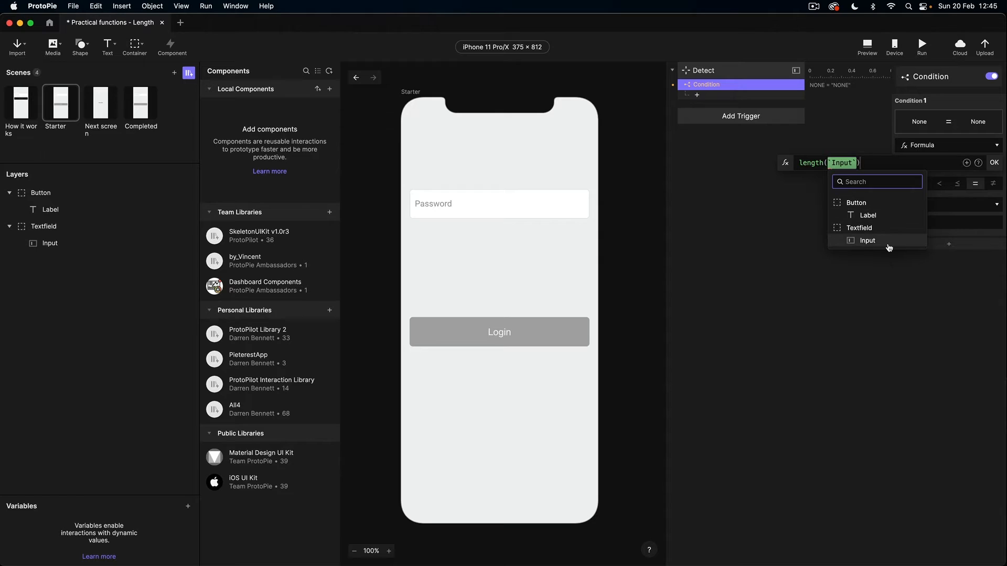
{"action": "type", "text": ".te"}
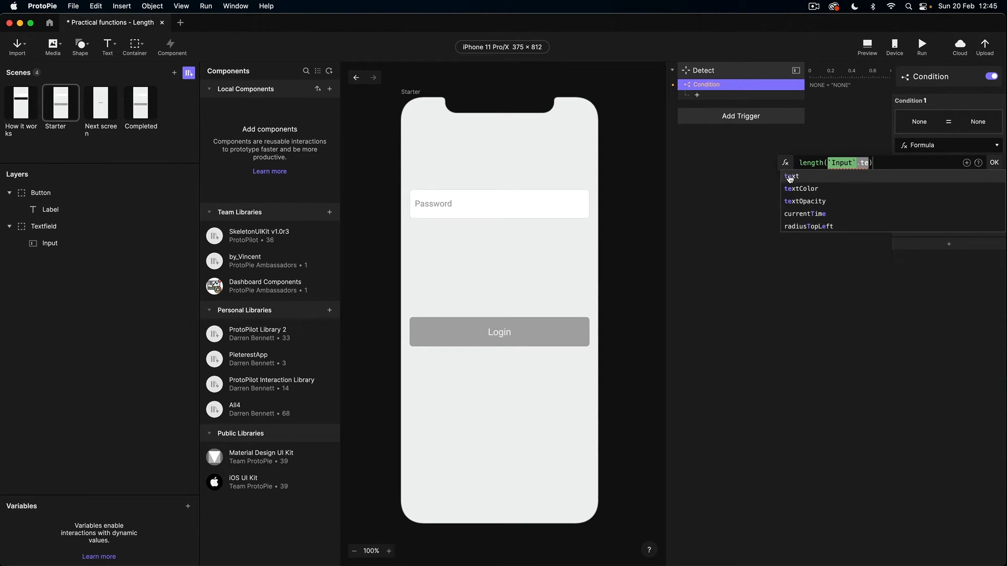
{"action": "left_click", "coordinate": [791, 176]}
{"action": "left_click", "coordinate": [997, 163]}
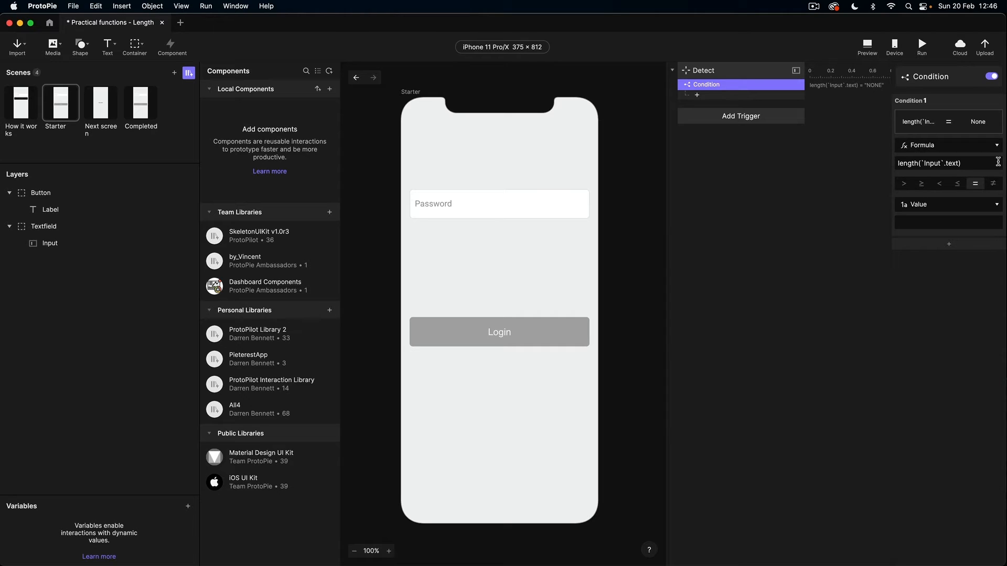
Step: Set the condition to ≥ 6, then select the Login button
{"action": "left_click", "coordinate": [922, 186]}
{"action": "left_click", "coordinate": [915, 224]}
{"action": "type", "text": "6"}
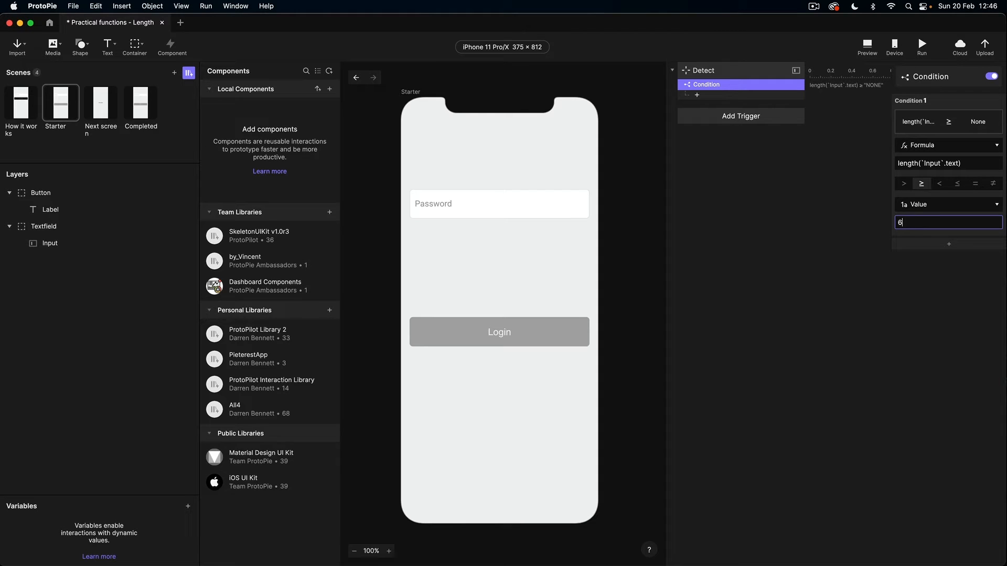
{"action": "key", "text": "Return"}
{"action": "left_click", "coordinate": [529, 332]}
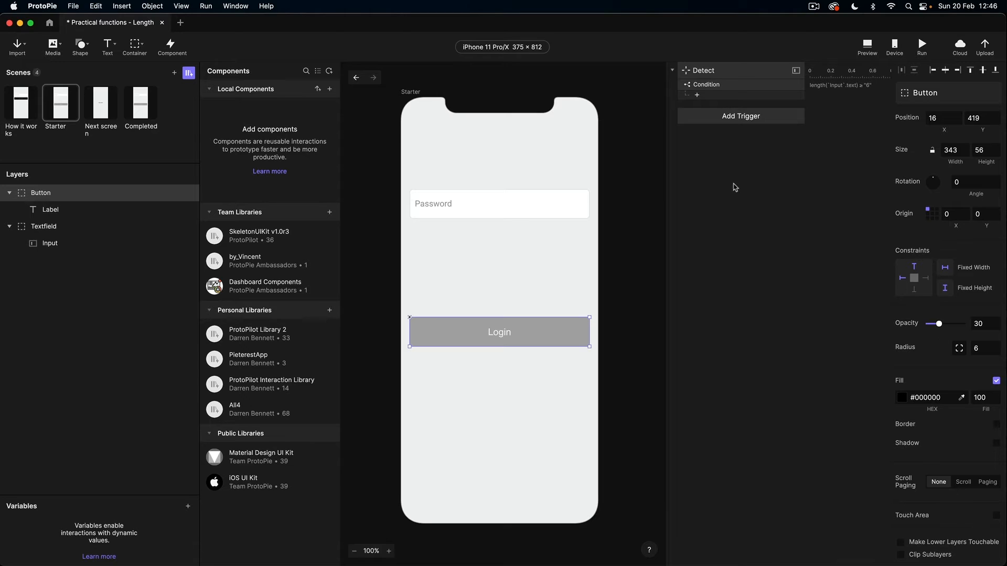
Step: Add an Opacity response raising the Button to 100 and launch the preview
{"action": "left_click", "coordinate": [697, 94]}
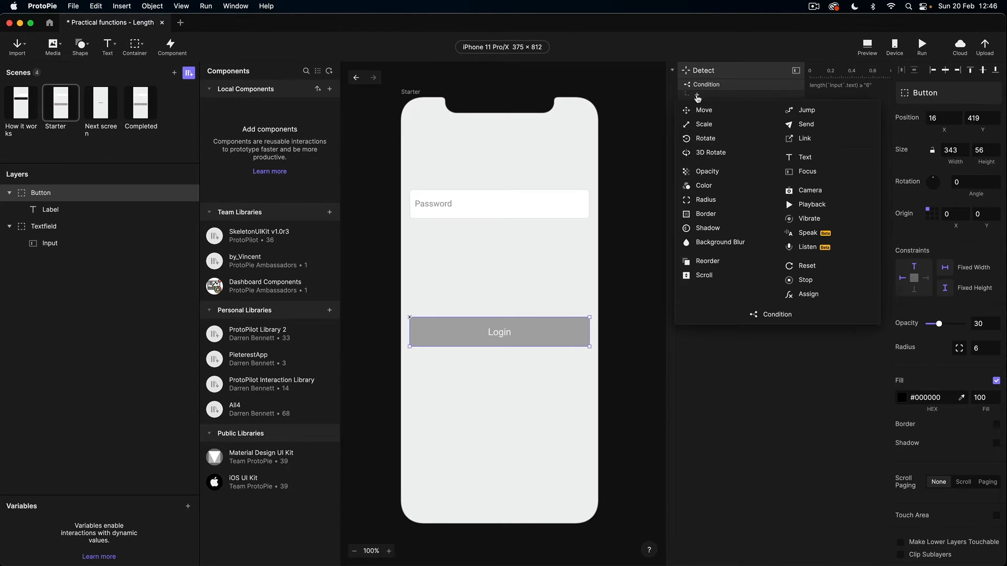
{"action": "left_click", "coordinate": [713, 172]}
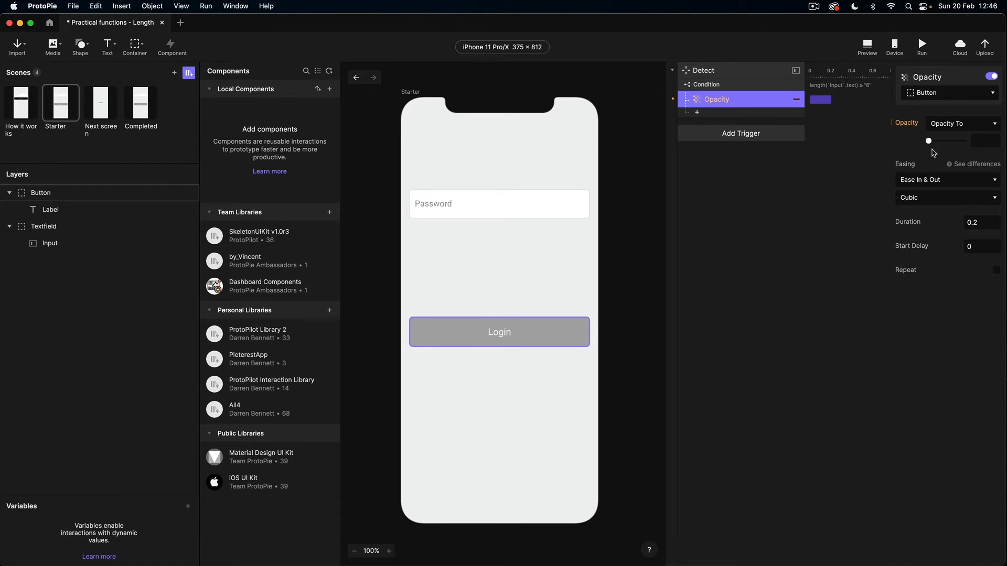
{"action": "left_click_drag", "start_coordinate": [928, 141], "coordinate": [978, 146]}
{"action": "left_click", "coordinate": [867, 46]}
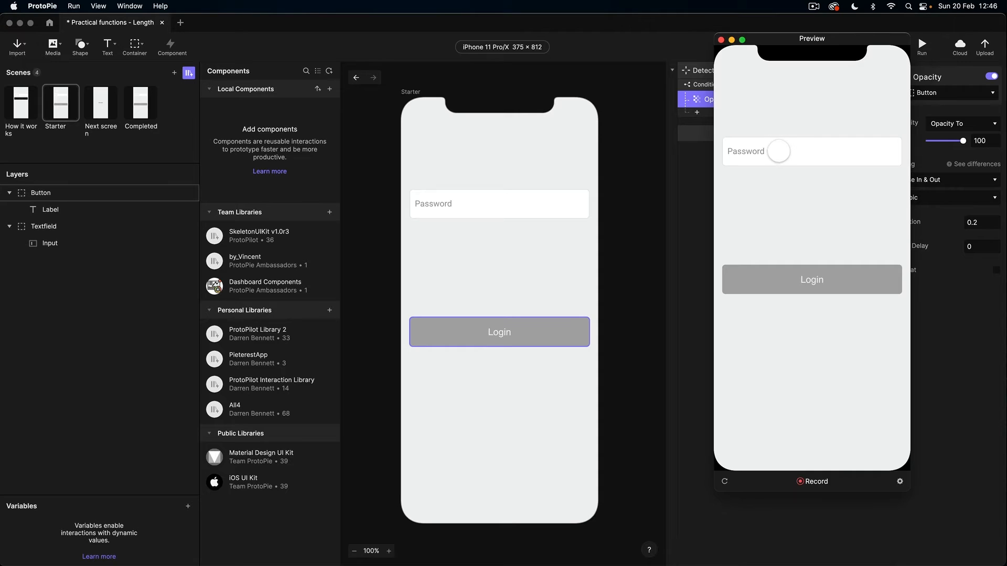
Step: Enter a six-character password in the preview, watch Login turn black, then return to the editor
{"action": "left_click", "coordinate": [779, 152]}
{"action": "type", "text": "••••••"}
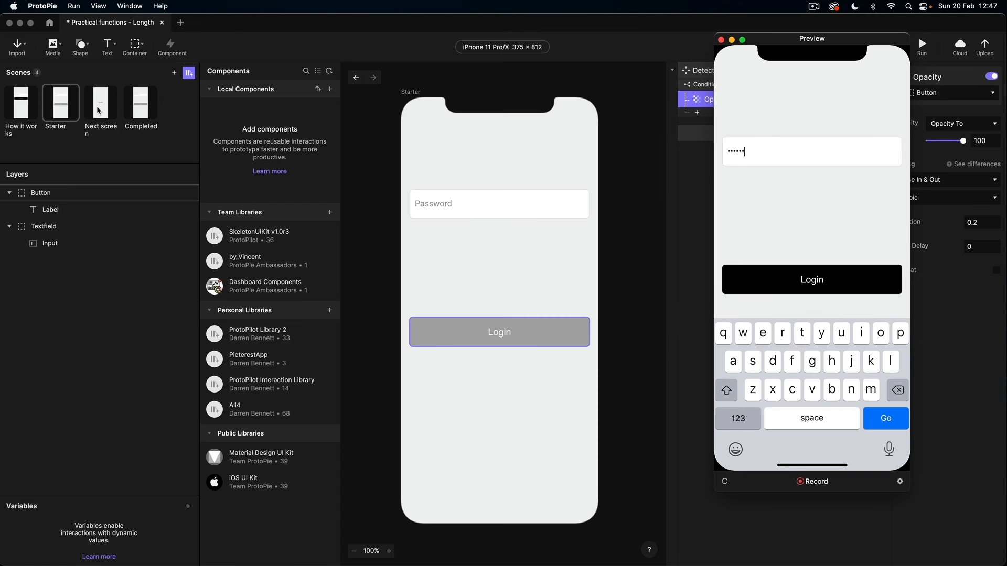
{"action": "left_click", "coordinate": [665, 279]}
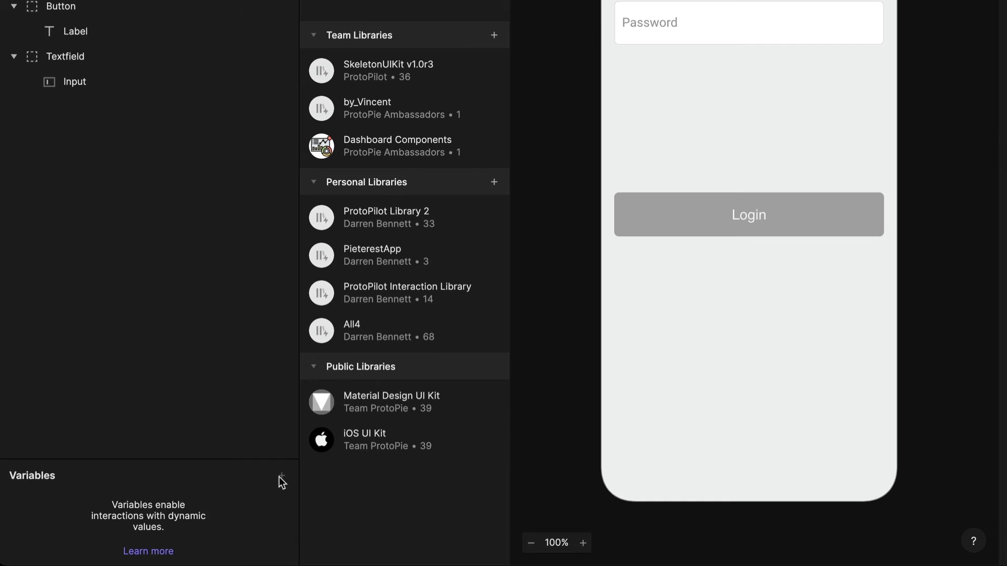
Step: Create a scene-only variable named Enabled
{"action": "left_click", "coordinate": [280, 478]}
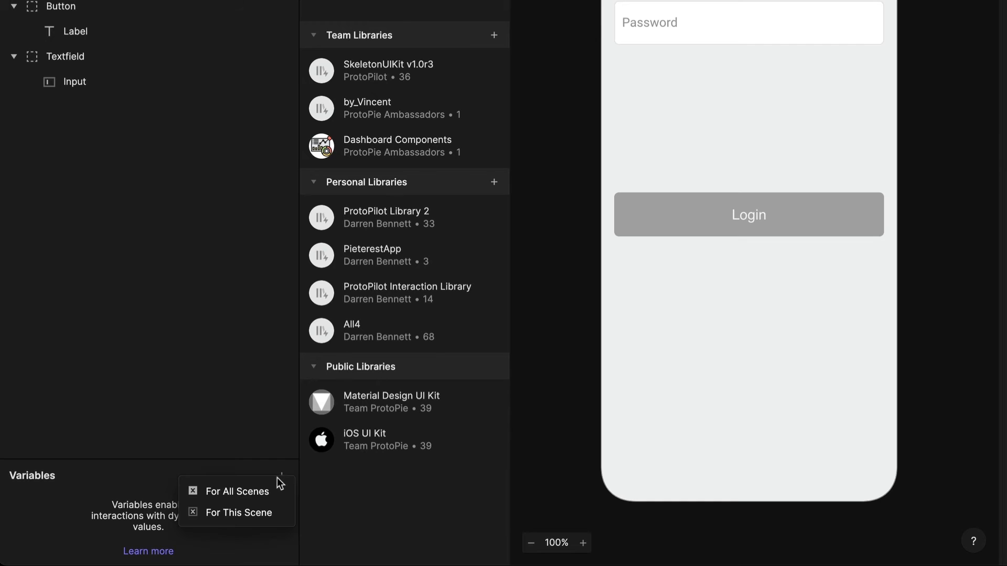
{"action": "left_click", "coordinate": [250, 518]}
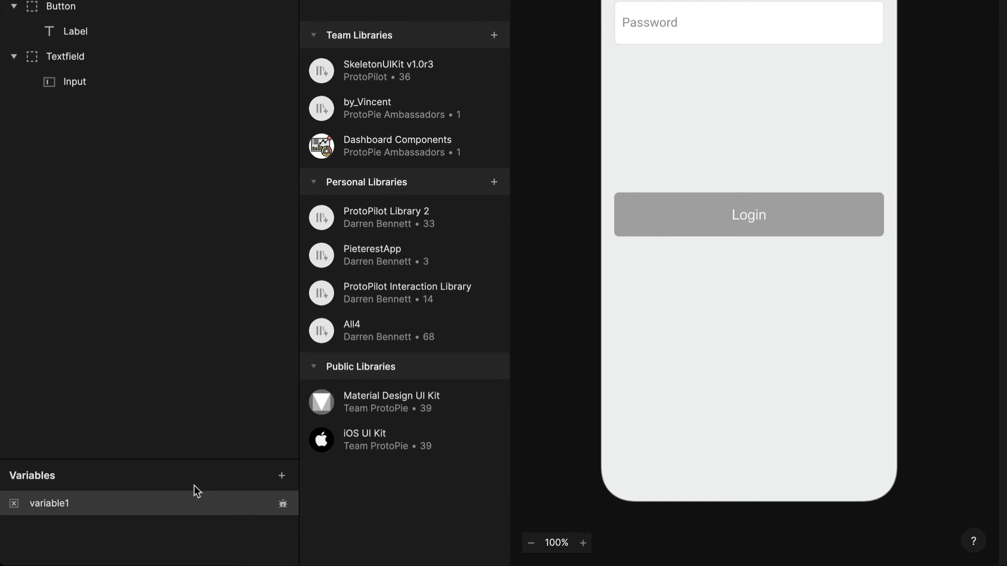
{"action": "double_click", "coordinate": [83, 507]}
{"action": "type", "text": "Enabled"}
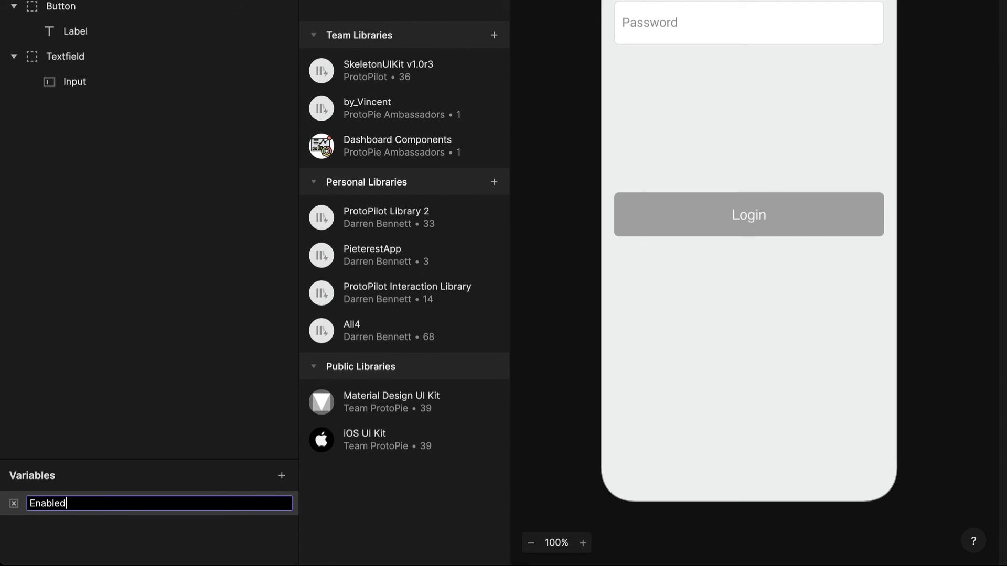
{"action": "key", "text": "Return"}
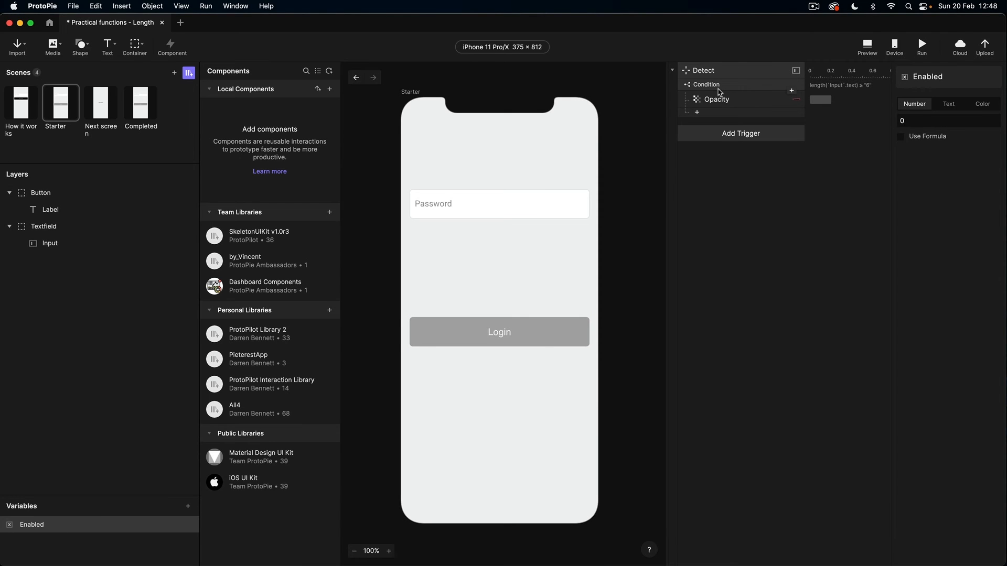
Step: Add an Assign response under the length condition setting Enabled to 1
{"action": "left_click", "coordinate": [719, 91]}
{"action": "left_click", "coordinate": [711, 114]}
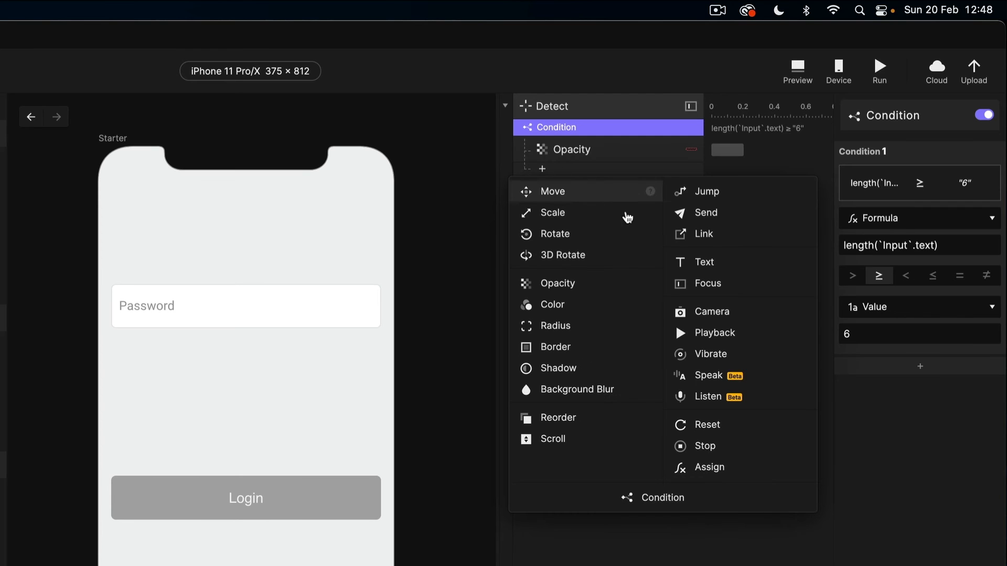
{"action": "left_click", "coordinate": [702, 467]}
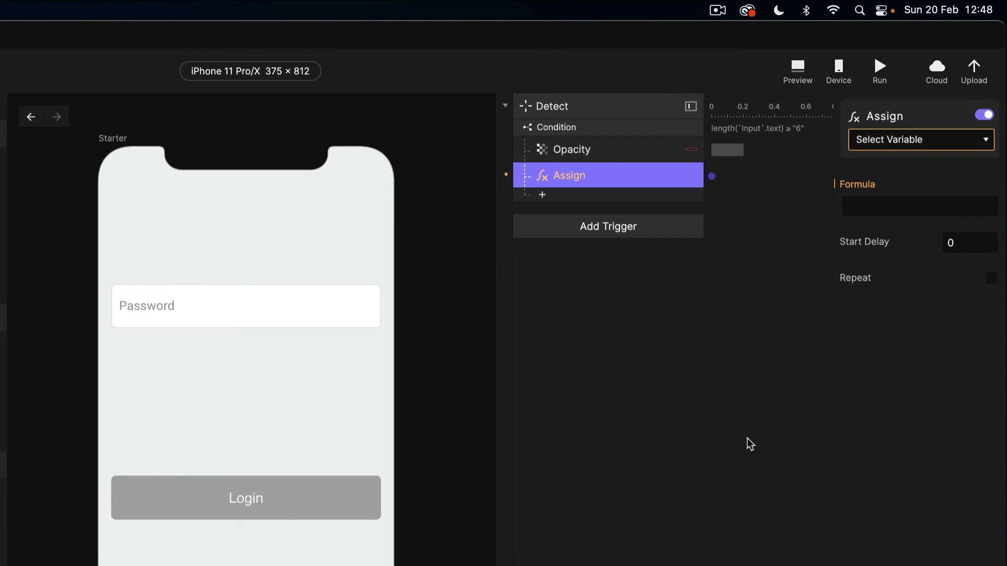
{"action": "left_click", "coordinate": [893, 144]}
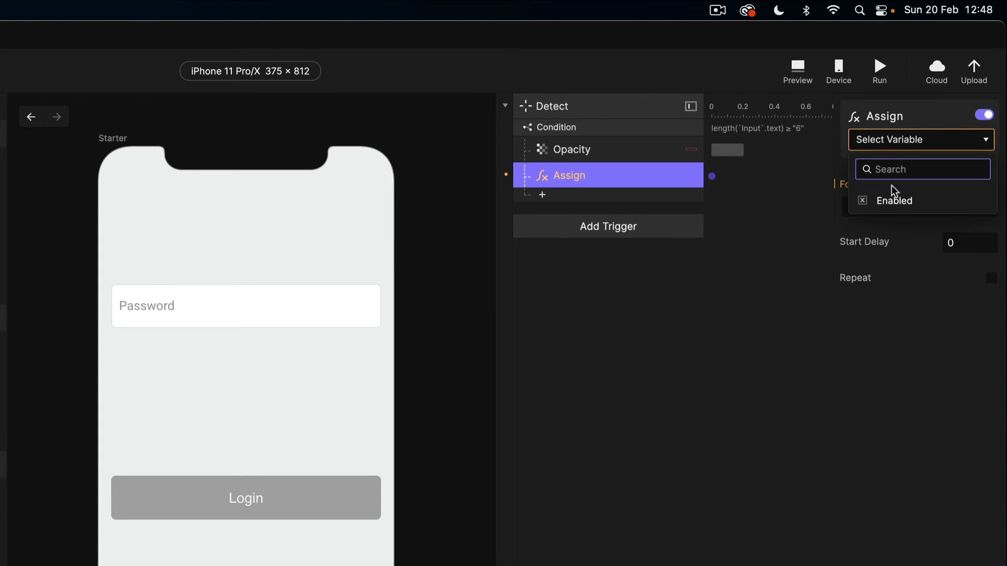
{"action": "left_click", "coordinate": [885, 202]}
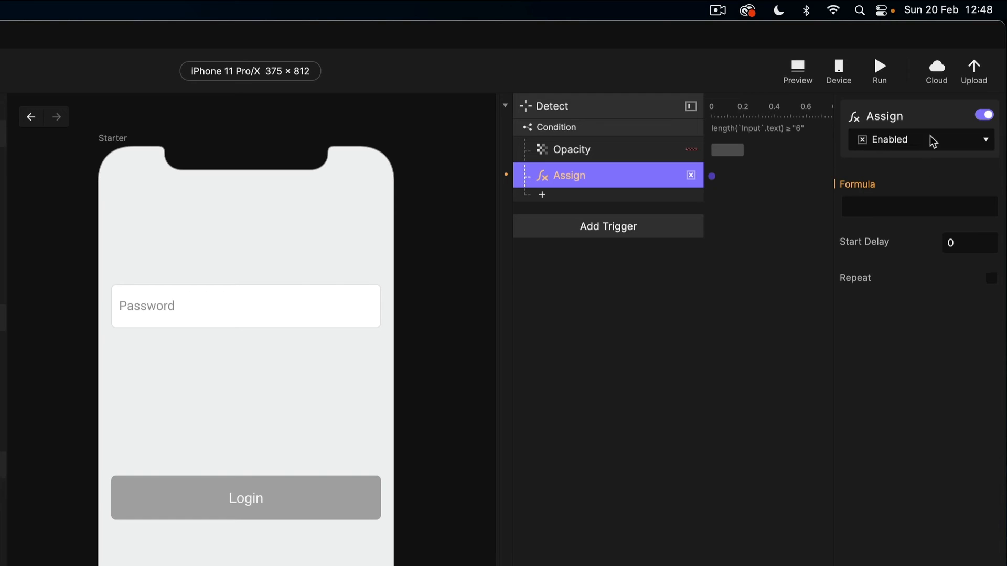
{"action": "left_click", "coordinate": [864, 204]}
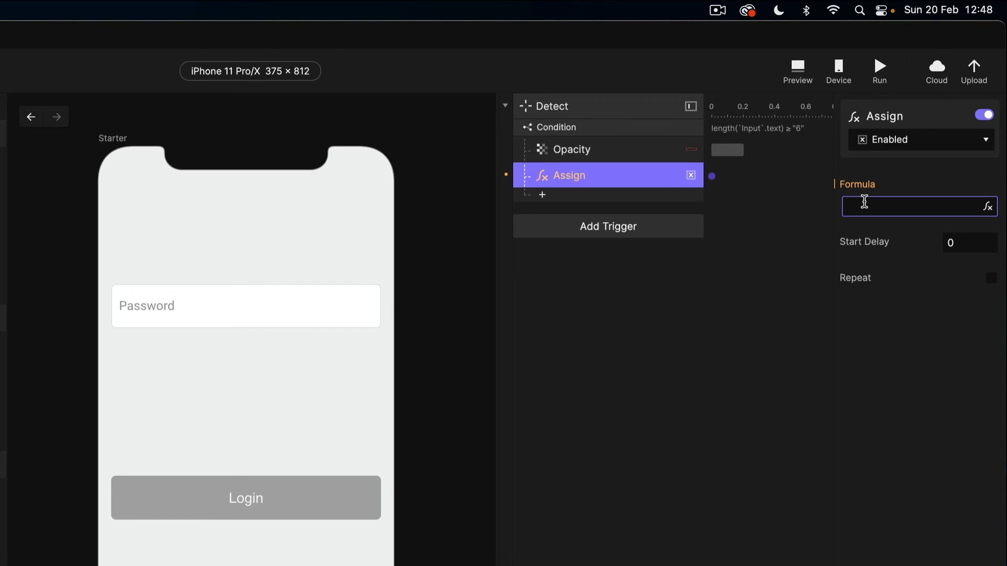
{"action": "type", "text": "1"}
{"action": "key", "text": "Return"}
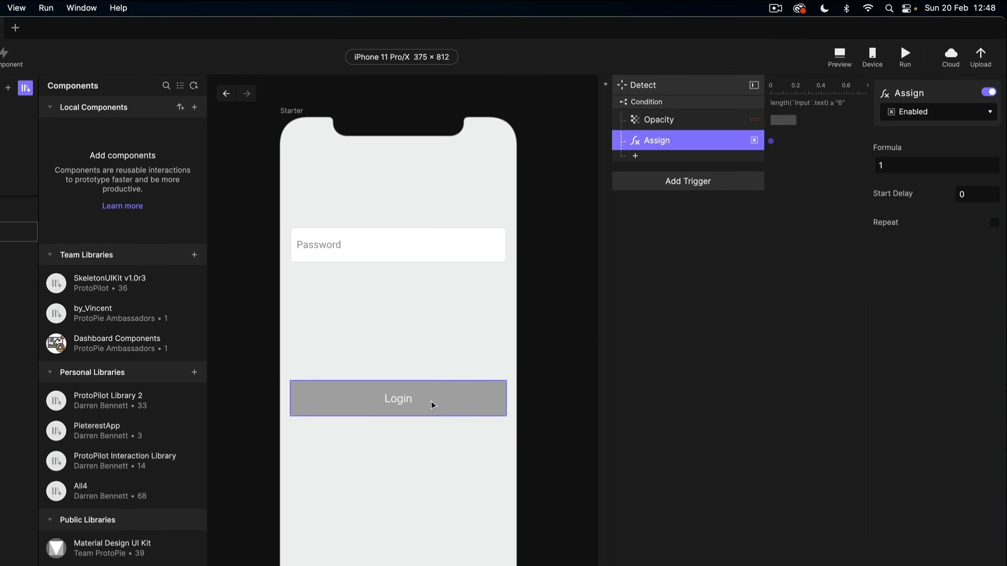
Step: Add a Tap trigger on the Login button
{"action": "left_click", "coordinate": [671, 198]}
{"action": "left_click", "coordinate": [671, 190]}
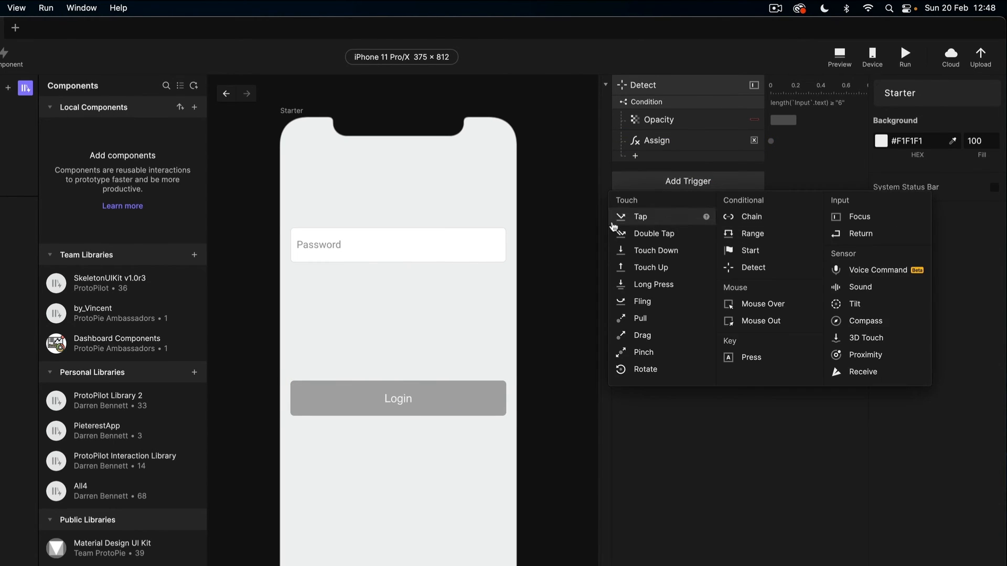
{"action": "left_click", "coordinate": [621, 219]}
{"action": "left_click", "coordinate": [907, 112]}
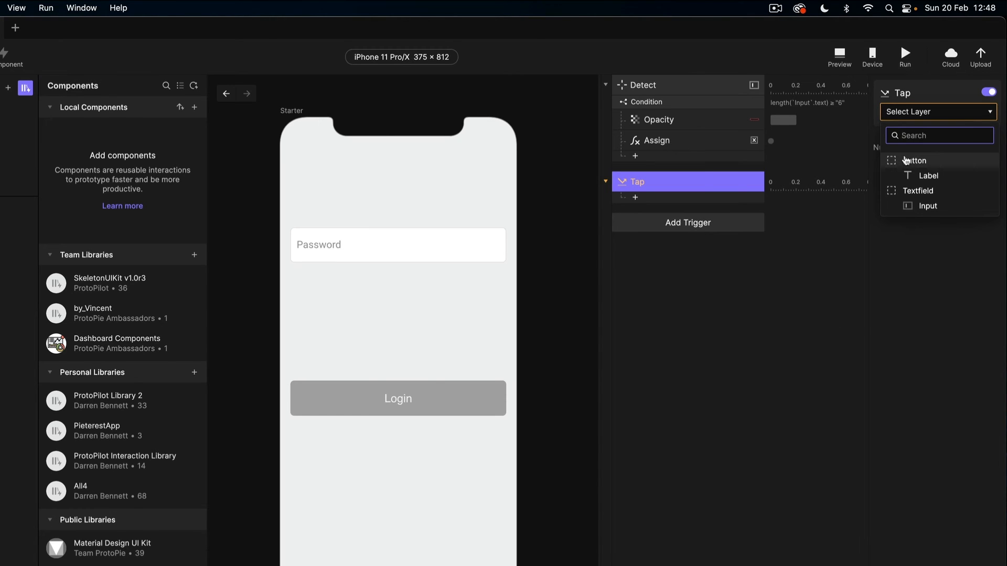
{"action": "left_click", "coordinate": [910, 161]}
Step: Add a Condition to the Tap trigger requiring Enabled = 1
{"action": "left_click", "coordinate": [654, 203]}
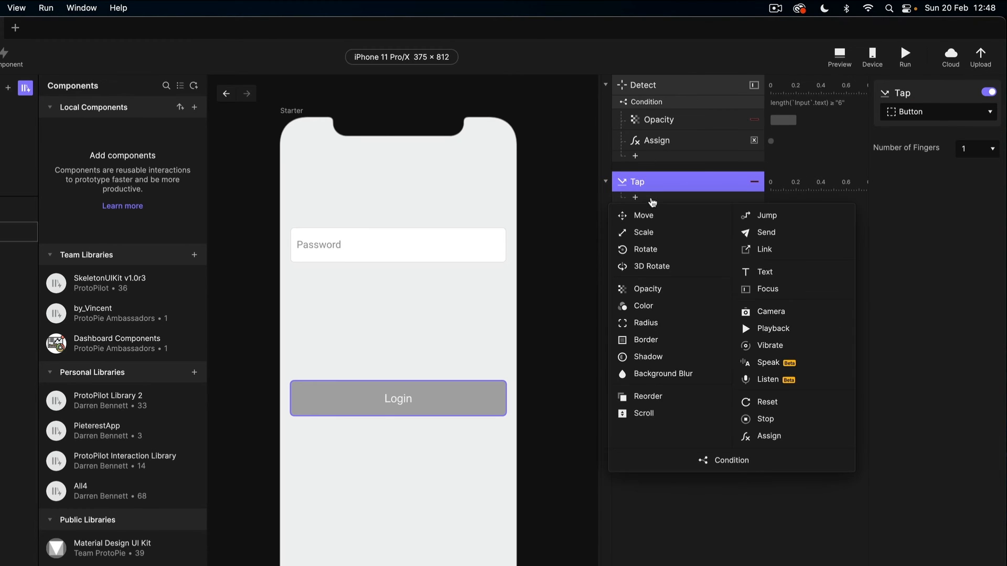
{"action": "left_click", "coordinate": [728, 461]}
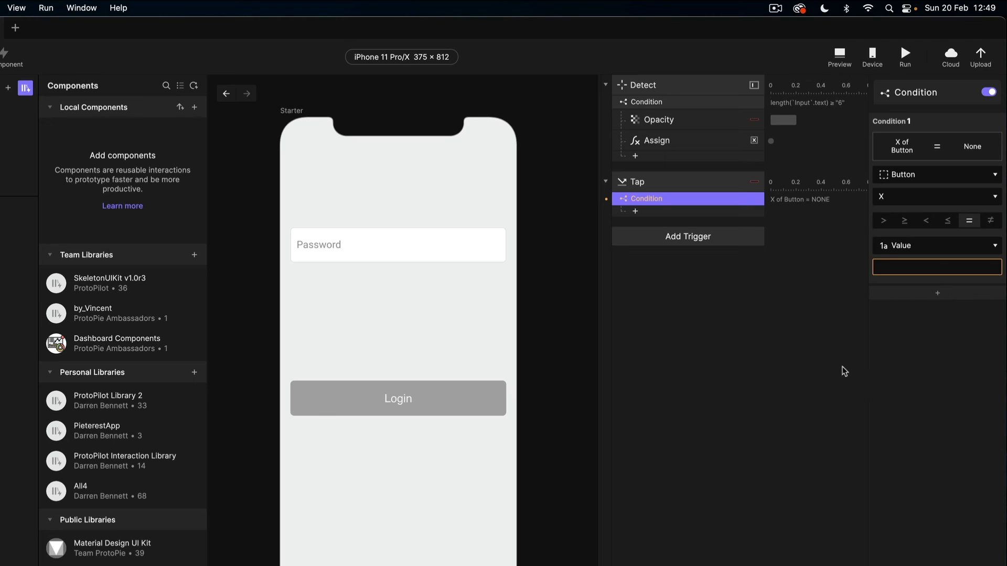
{"action": "left_click", "coordinate": [907, 176]}
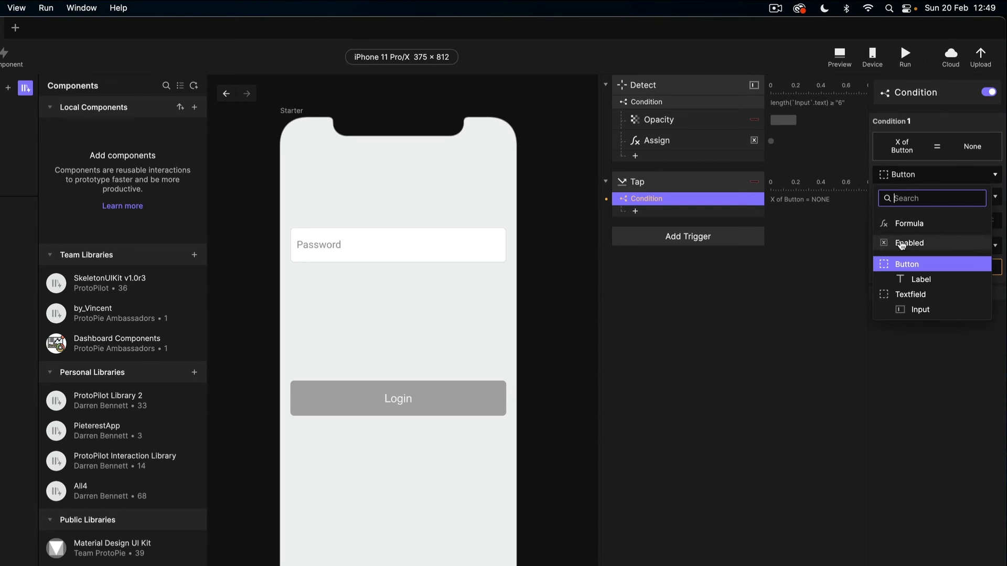
{"action": "left_click", "coordinate": [902, 243]}
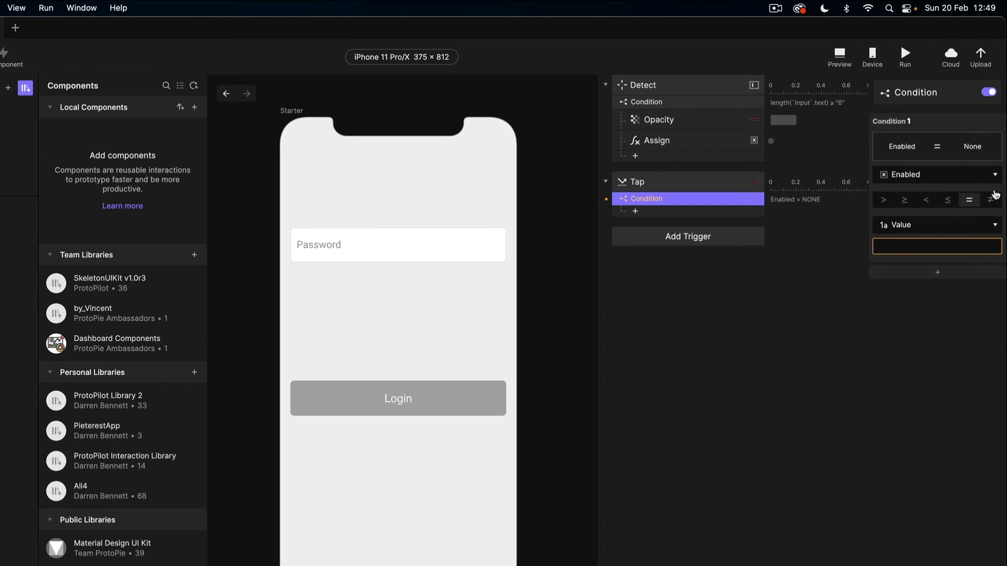
{"action": "left_click", "coordinate": [885, 246]}
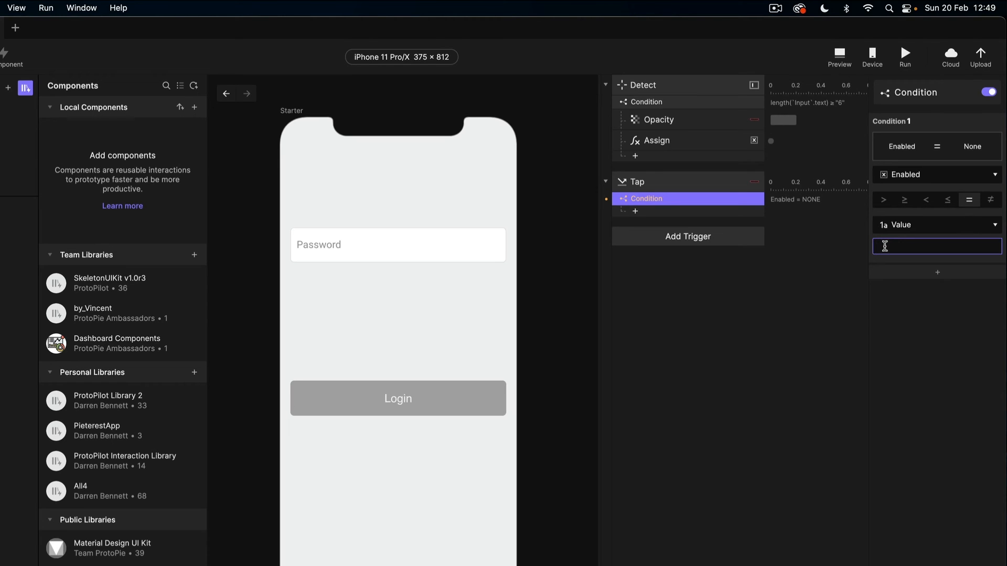
{"action": "type", "text": "1"}
{"action": "key", "text": "Return"}
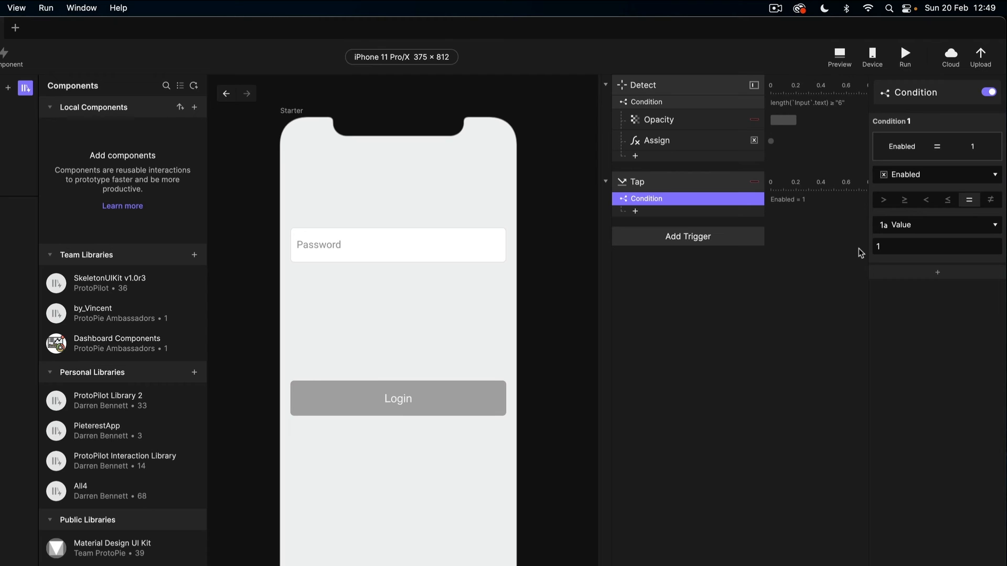
Step: Add a Jump response under the condition targeting the Next screen scene
{"action": "left_click", "coordinate": [635, 211]}
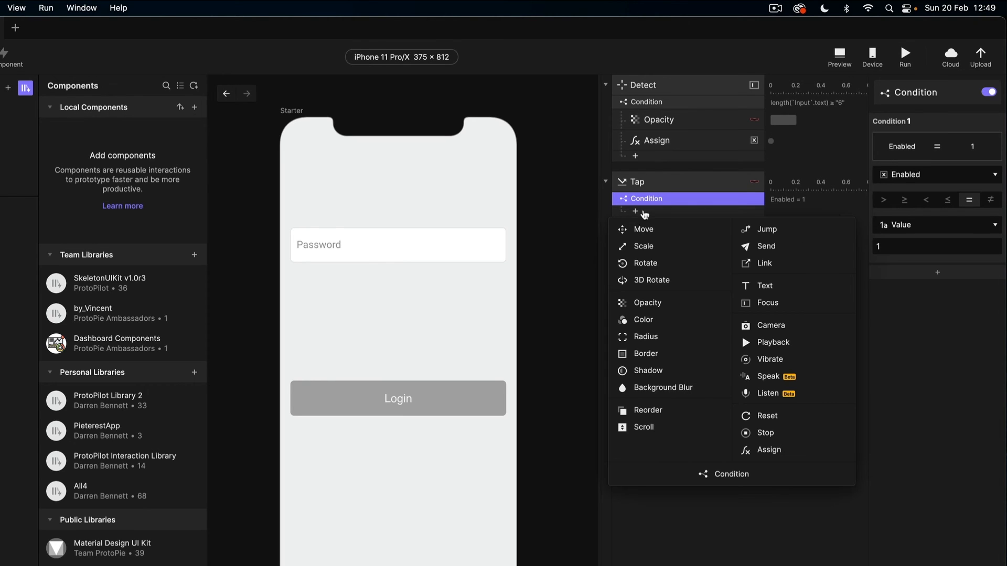
{"action": "left_click", "coordinate": [739, 233]}
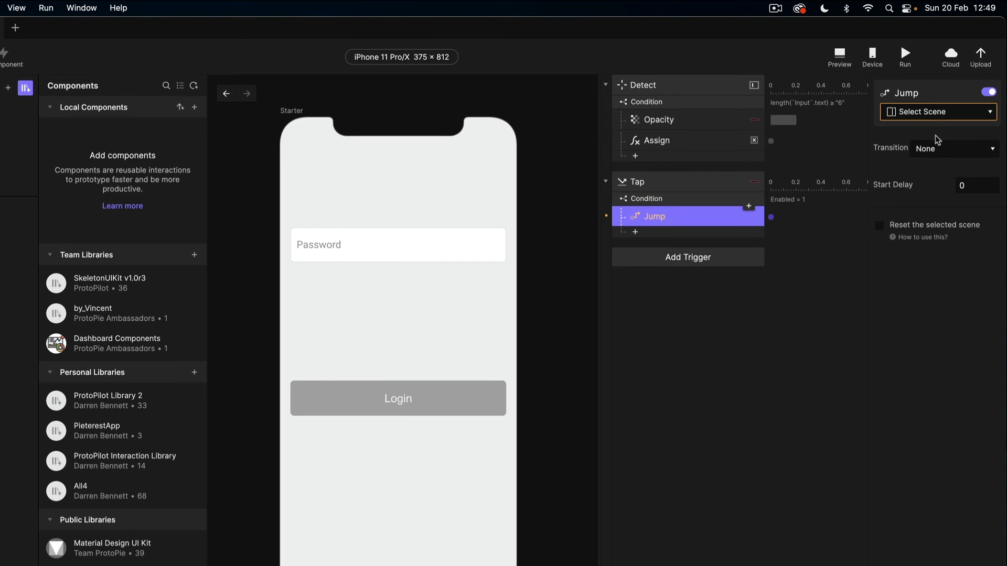
{"action": "left_click", "coordinate": [924, 116]}
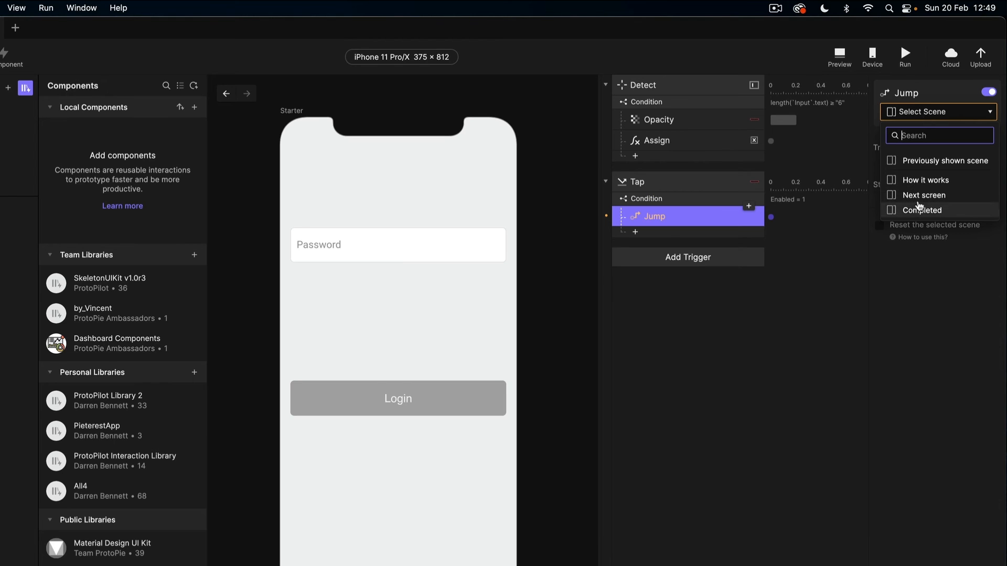
{"action": "left_click", "coordinate": [918, 196]}
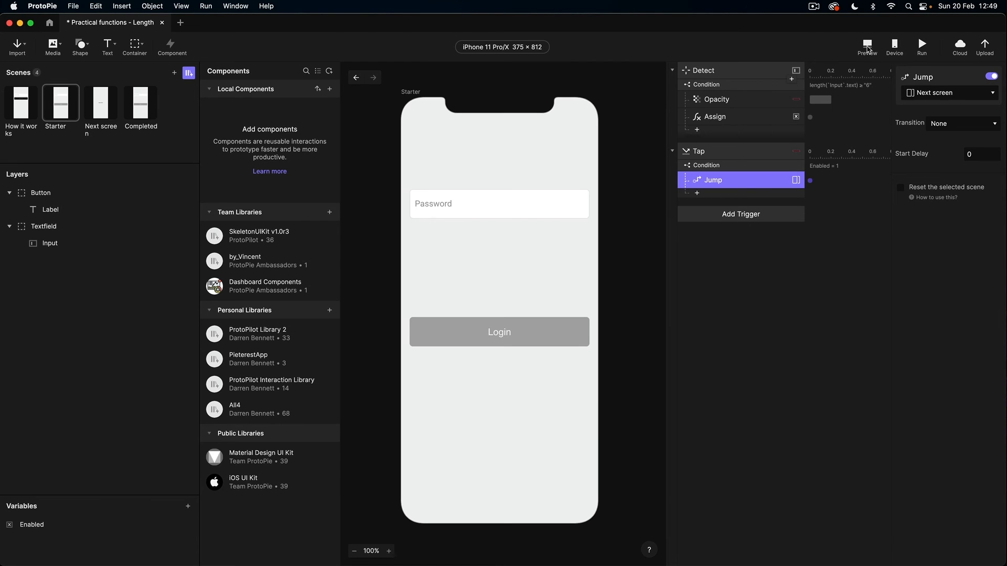
Step: Preview the prototype, enter a six-character password and tap Login
{"action": "left_click", "coordinate": [868, 47]}
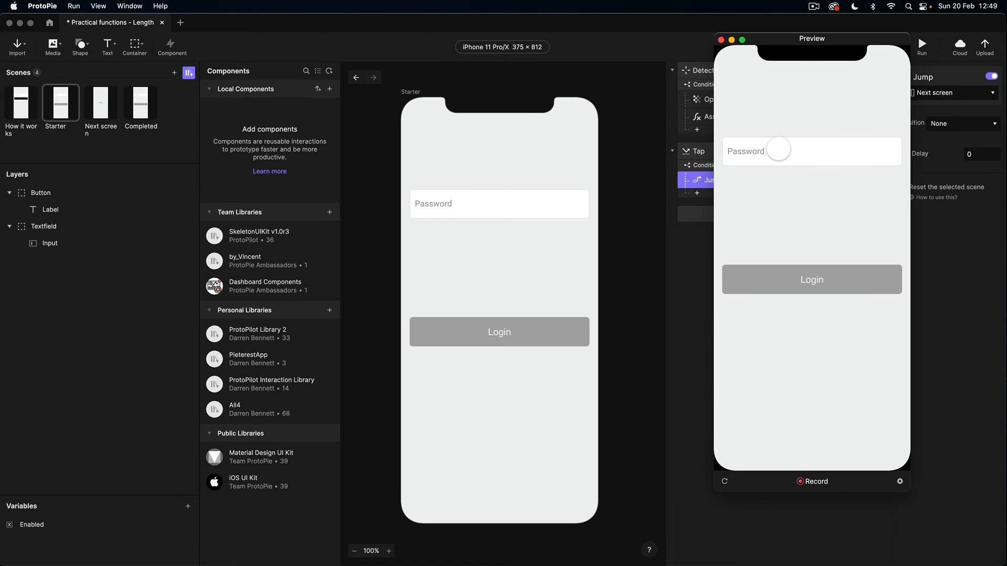
{"action": "left_click", "coordinate": [778, 150]}
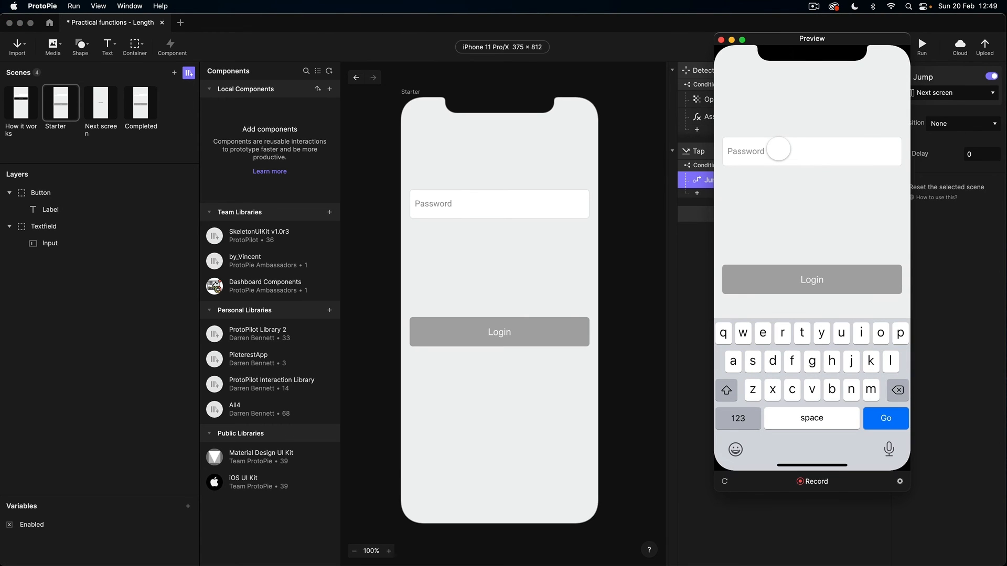
{"action": "type", "text": "••••••"}
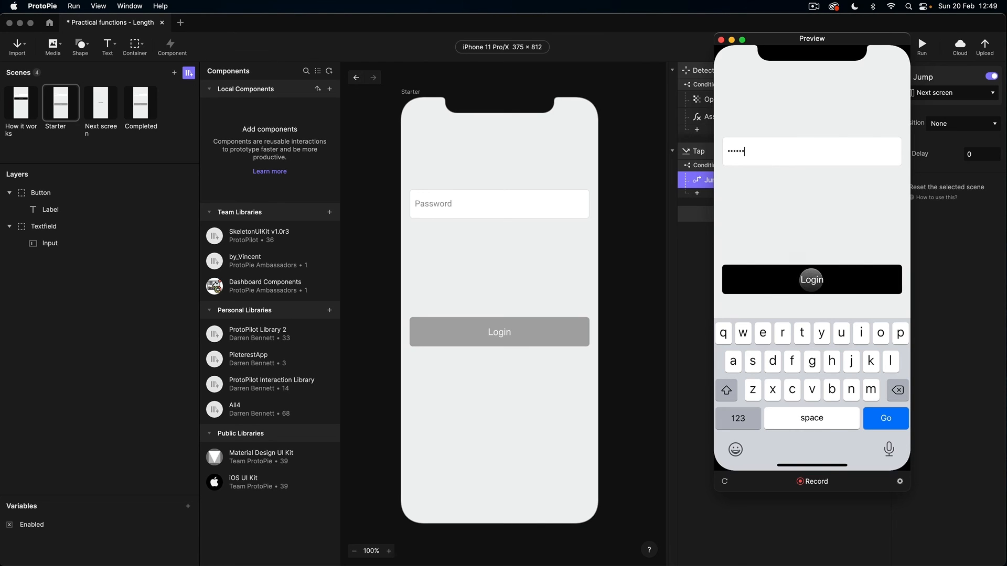
{"action": "left_click", "coordinate": [800, 283]}
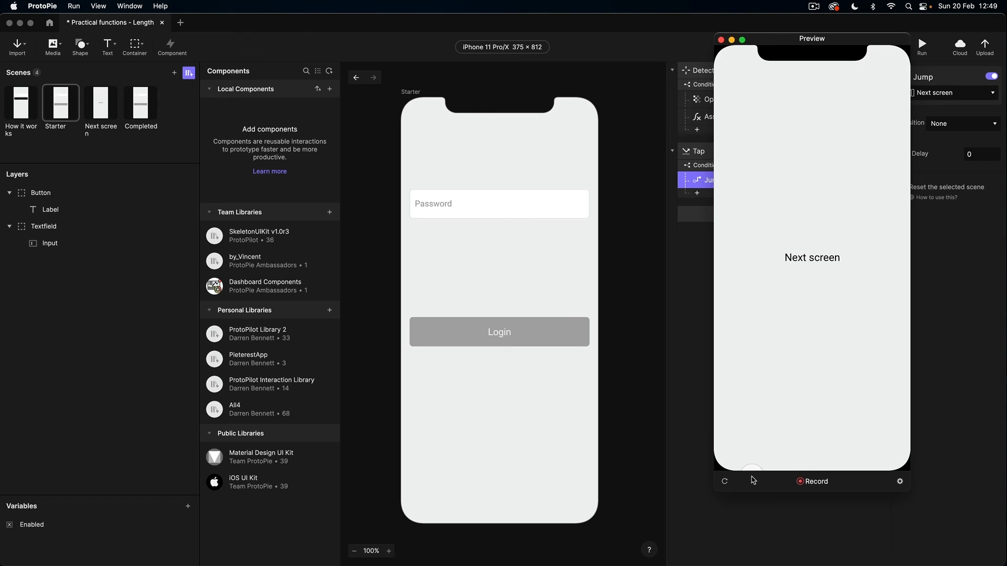
Step: Reload the preview, enter 123456 as the password and tap the enabled Login again
{"action": "left_click", "coordinate": [724, 481]}
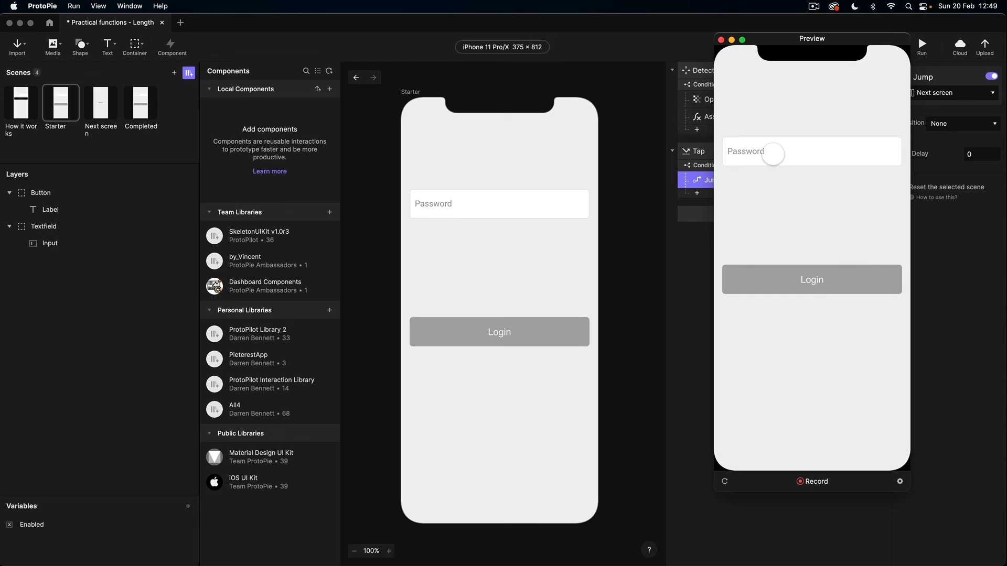
{"action": "left_click", "coordinate": [772, 155]}
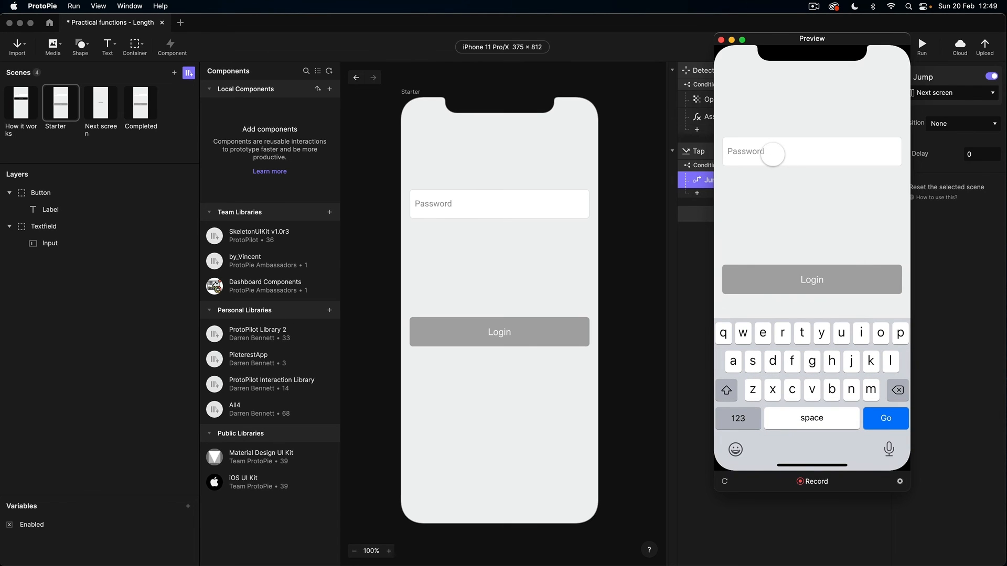
{"action": "type", "text": "123456"}
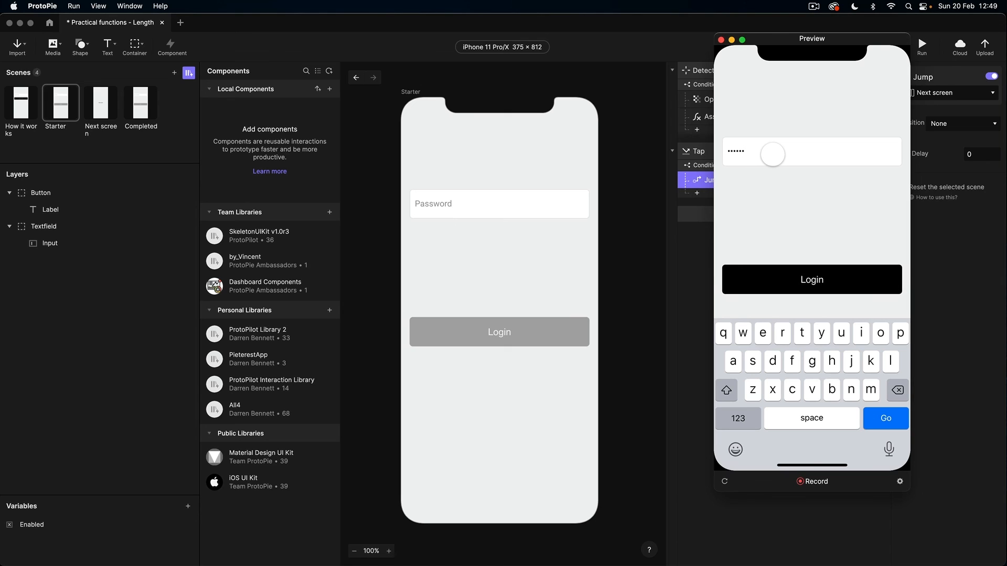
{"action": "left_click", "coordinate": [792, 286]}
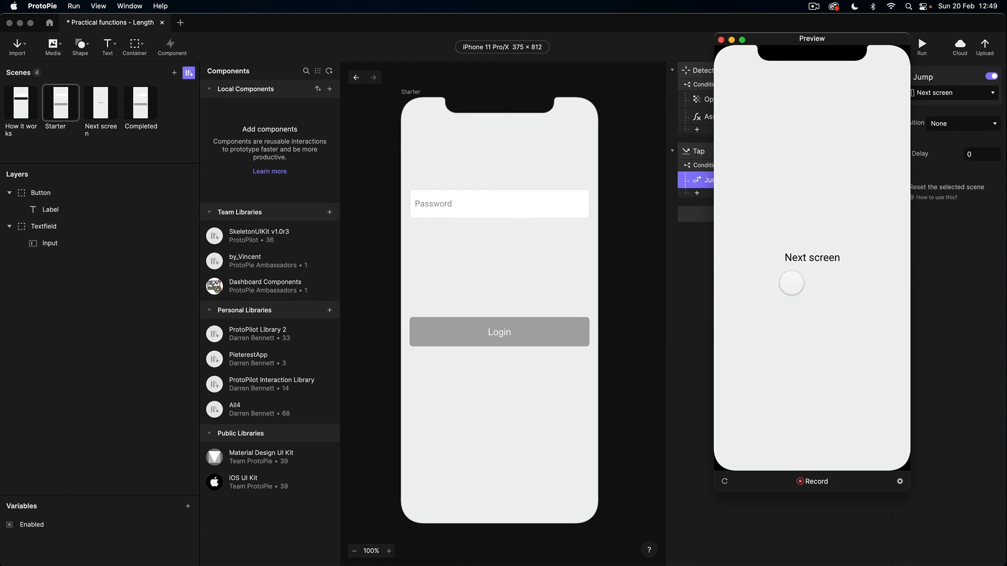